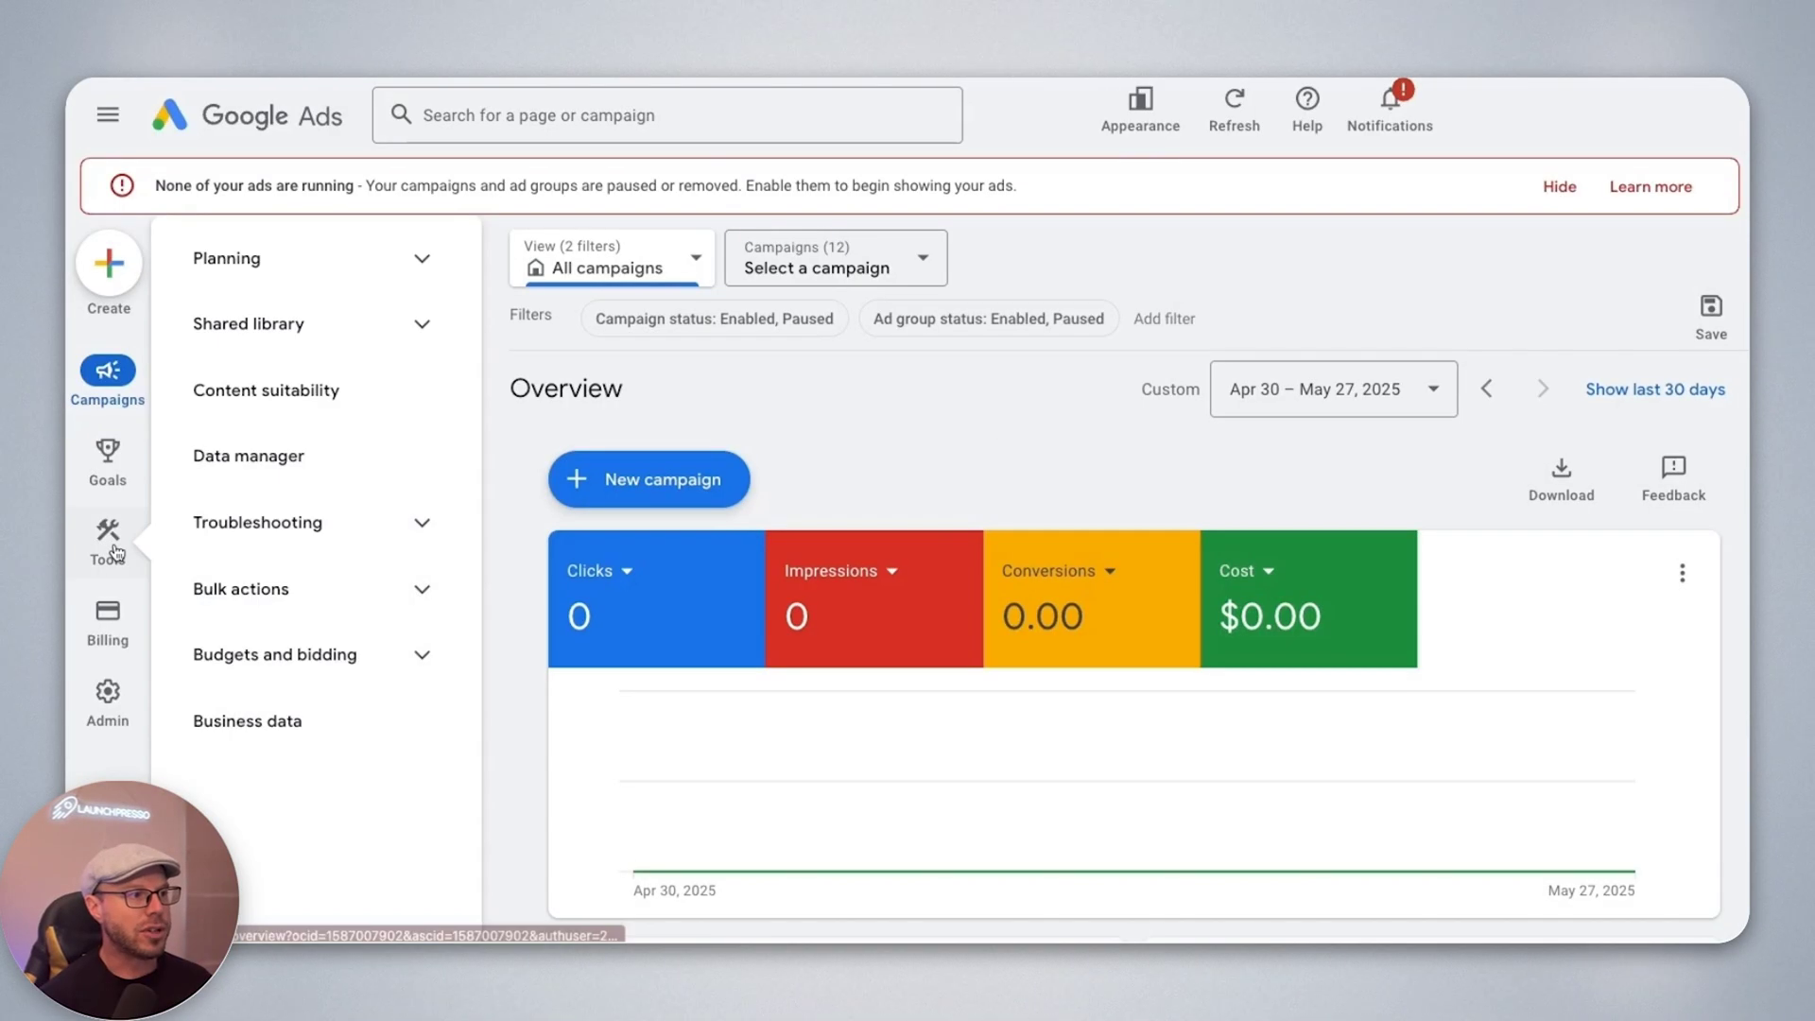
Go to Data manager and open the YouTube product card to link a channel or video.
{"action": "left_click", "coordinate": [238, 464]}
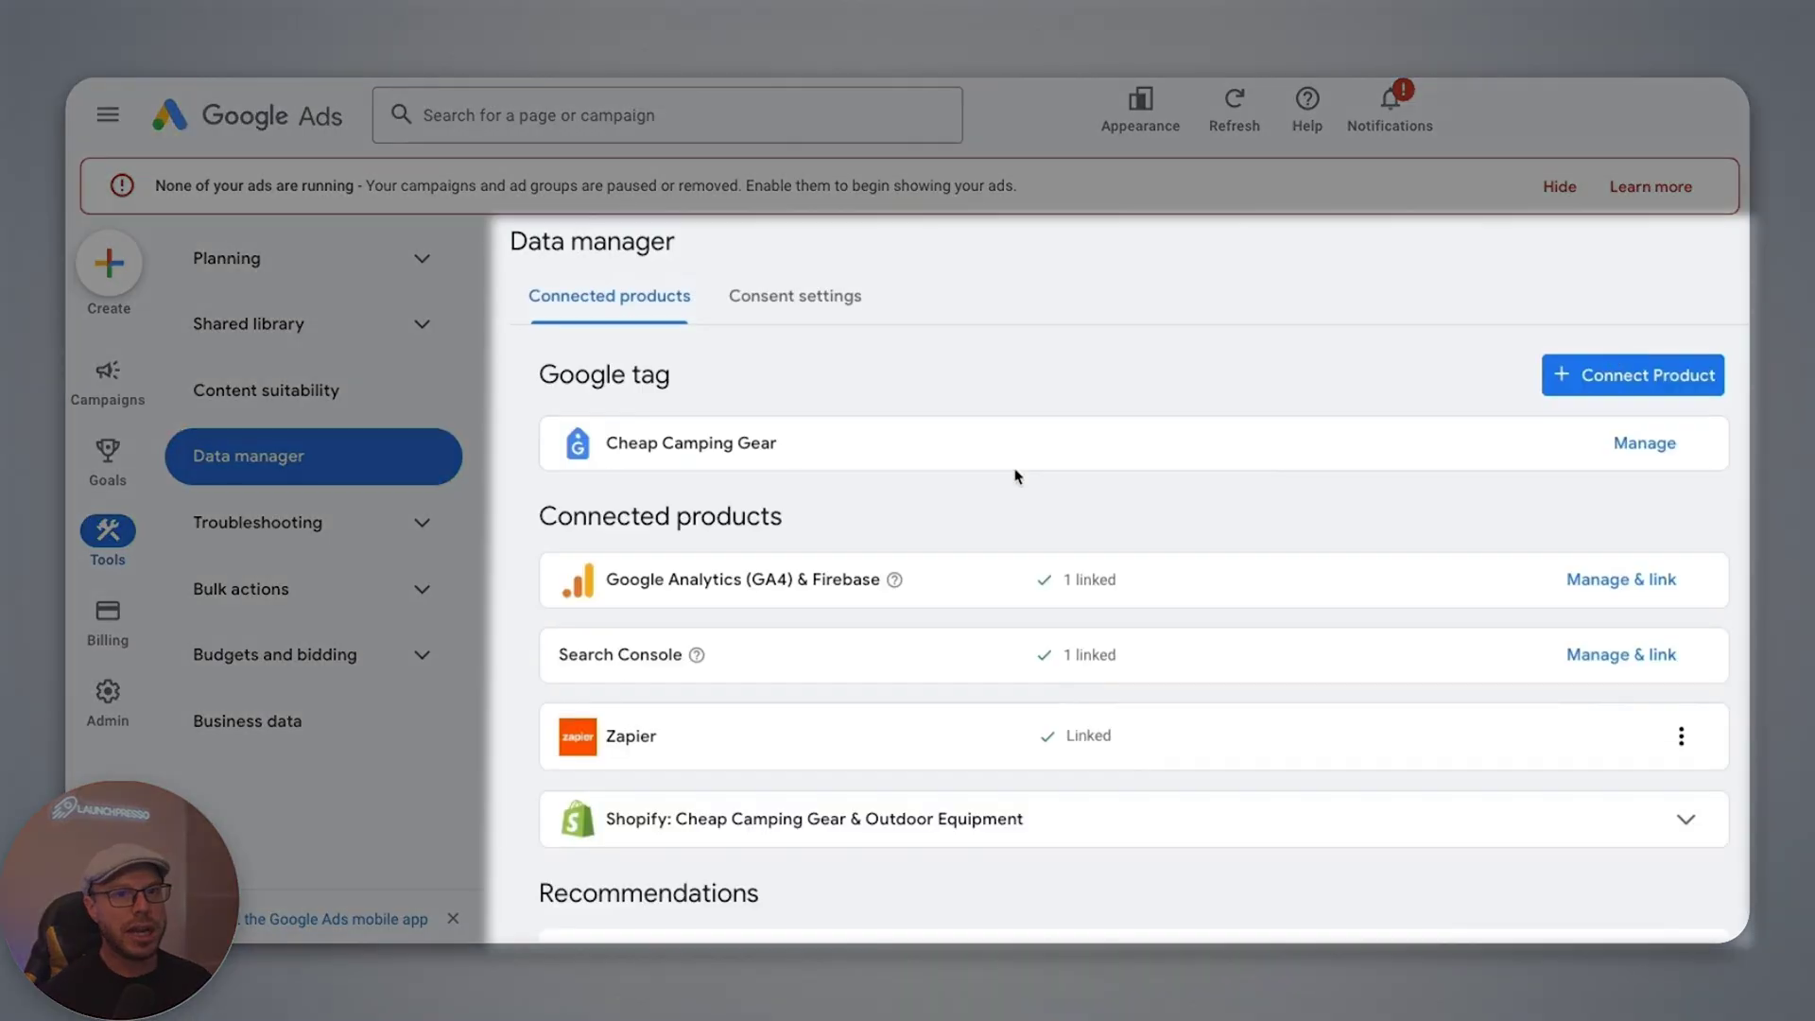
{"action": "scroll", "coordinate": [1015, 475], "scroll_direction": "down", "scroll_amount": 10}
{"action": "scroll", "coordinate": [1017, 476], "scroll_direction": "down", "scroll_amount": 3}
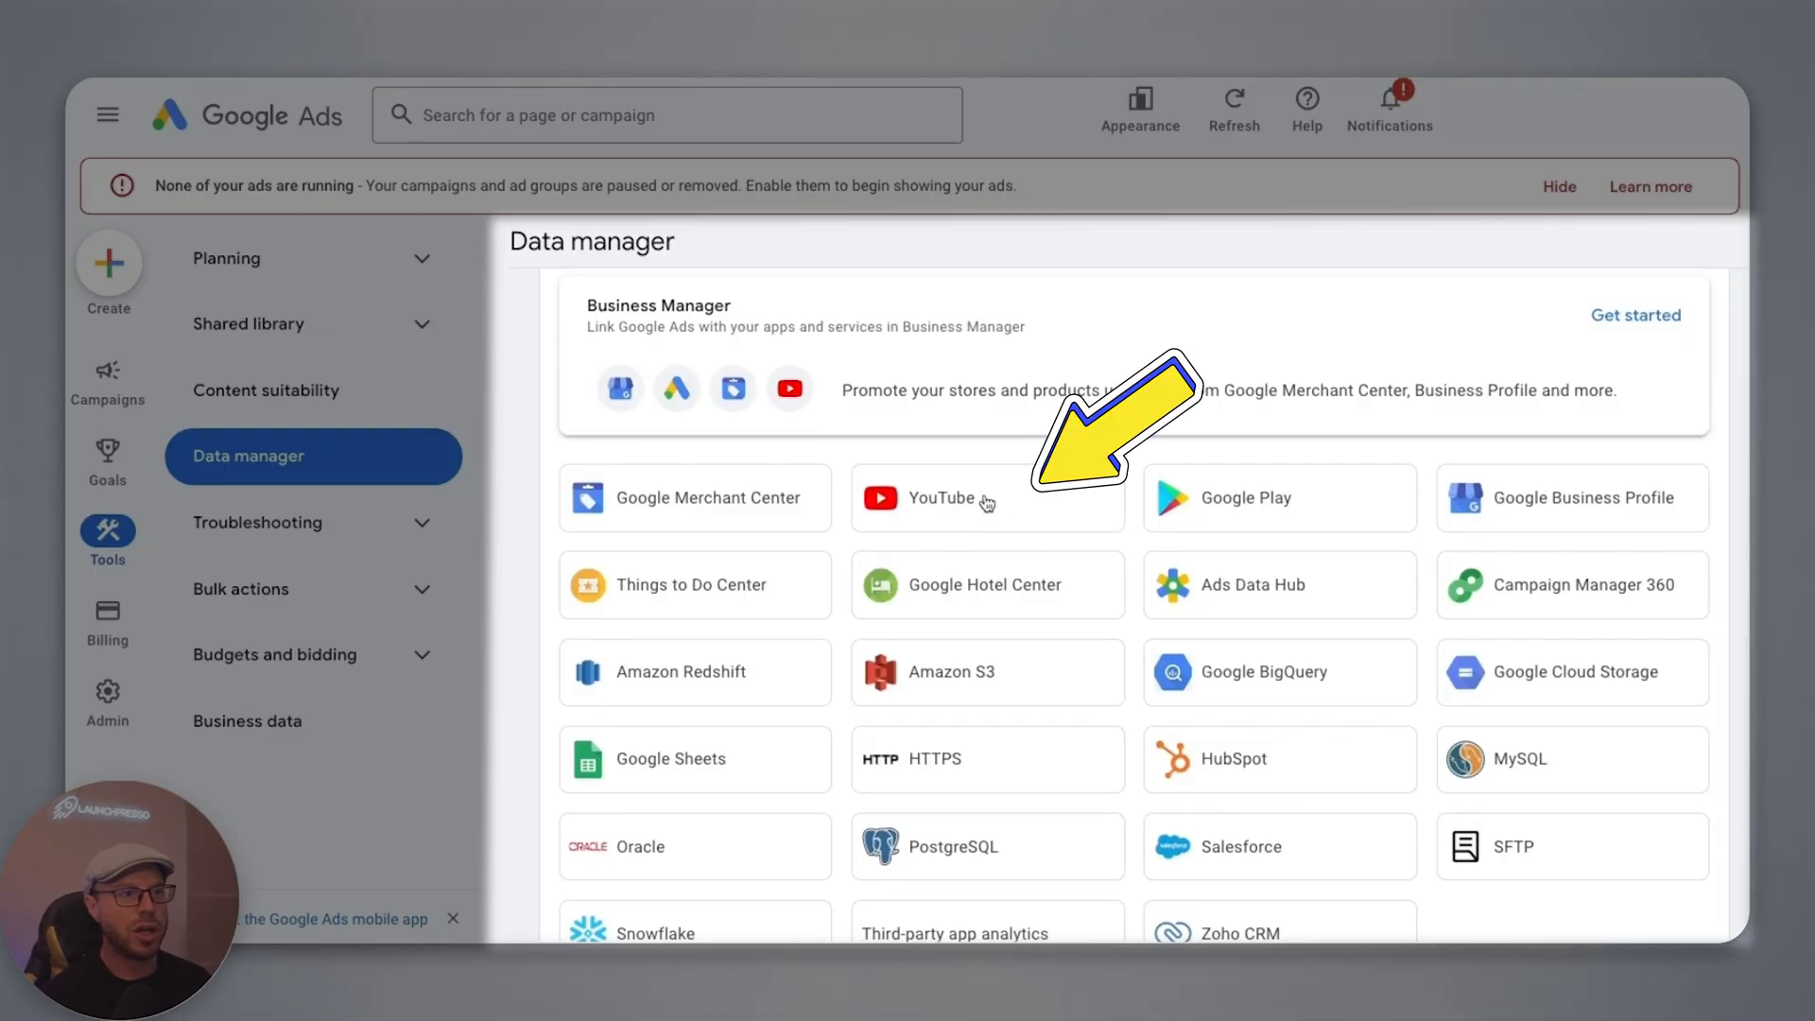
{"action": "left_click", "coordinate": [987, 503]}
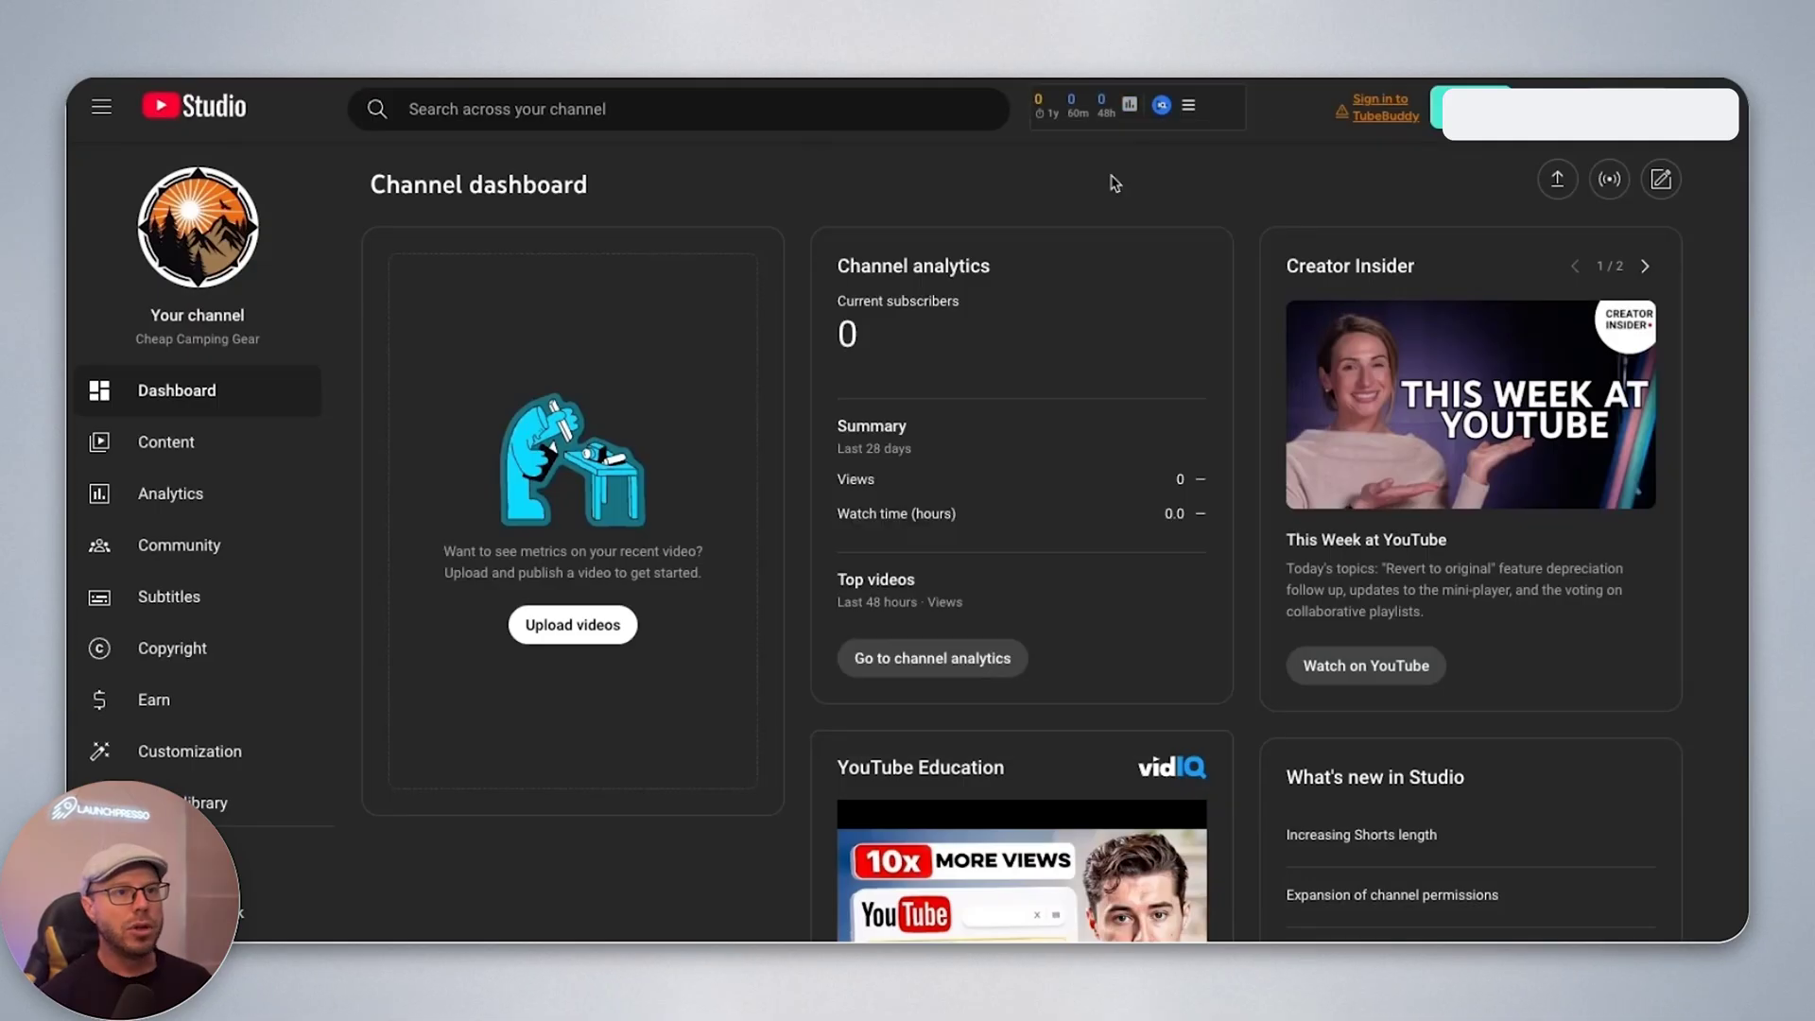
Open YouTube Studio's Settings at Channel > Advanced settings.
{"action": "scroll", "coordinate": [220, 506], "scroll_direction": "down", "scroll_amount": 2}
{"action": "scroll", "coordinate": [221, 505], "scroll_direction": "down", "scroll_amount": 2}
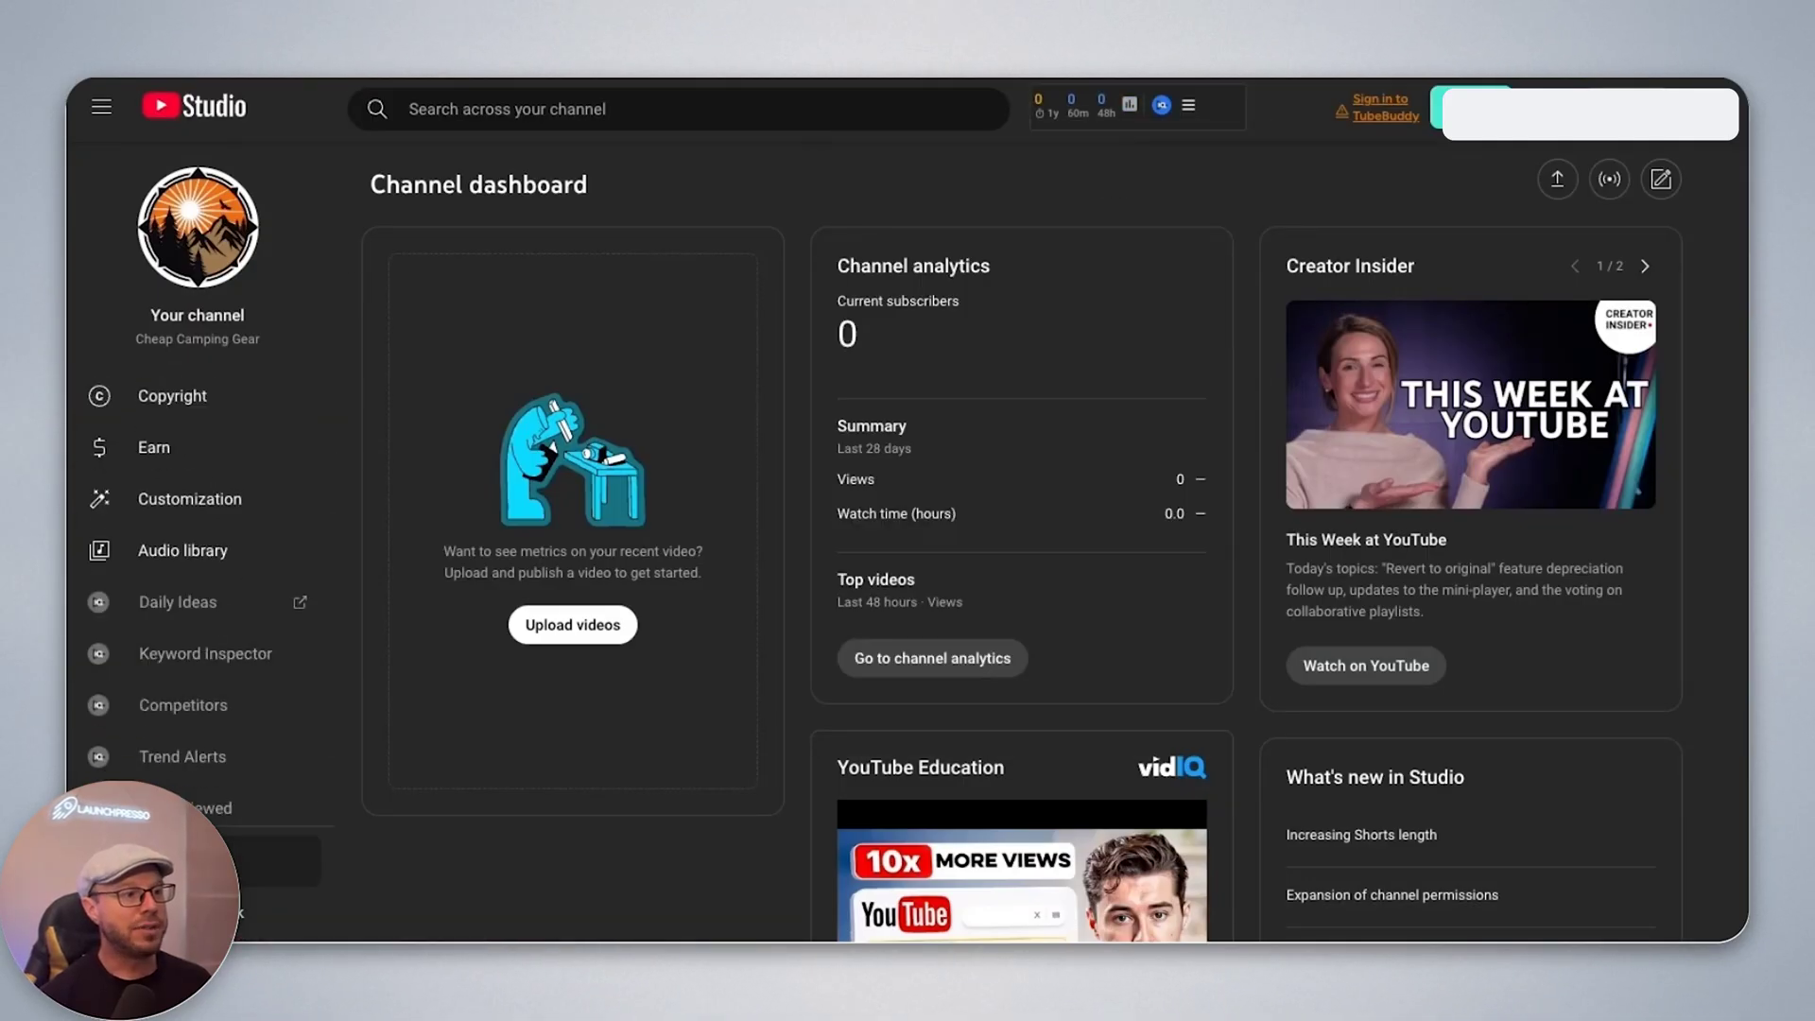
{"action": "left_click", "coordinate": [246, 860]}
{"action": "left_click", "coordinate": [492, 335]}
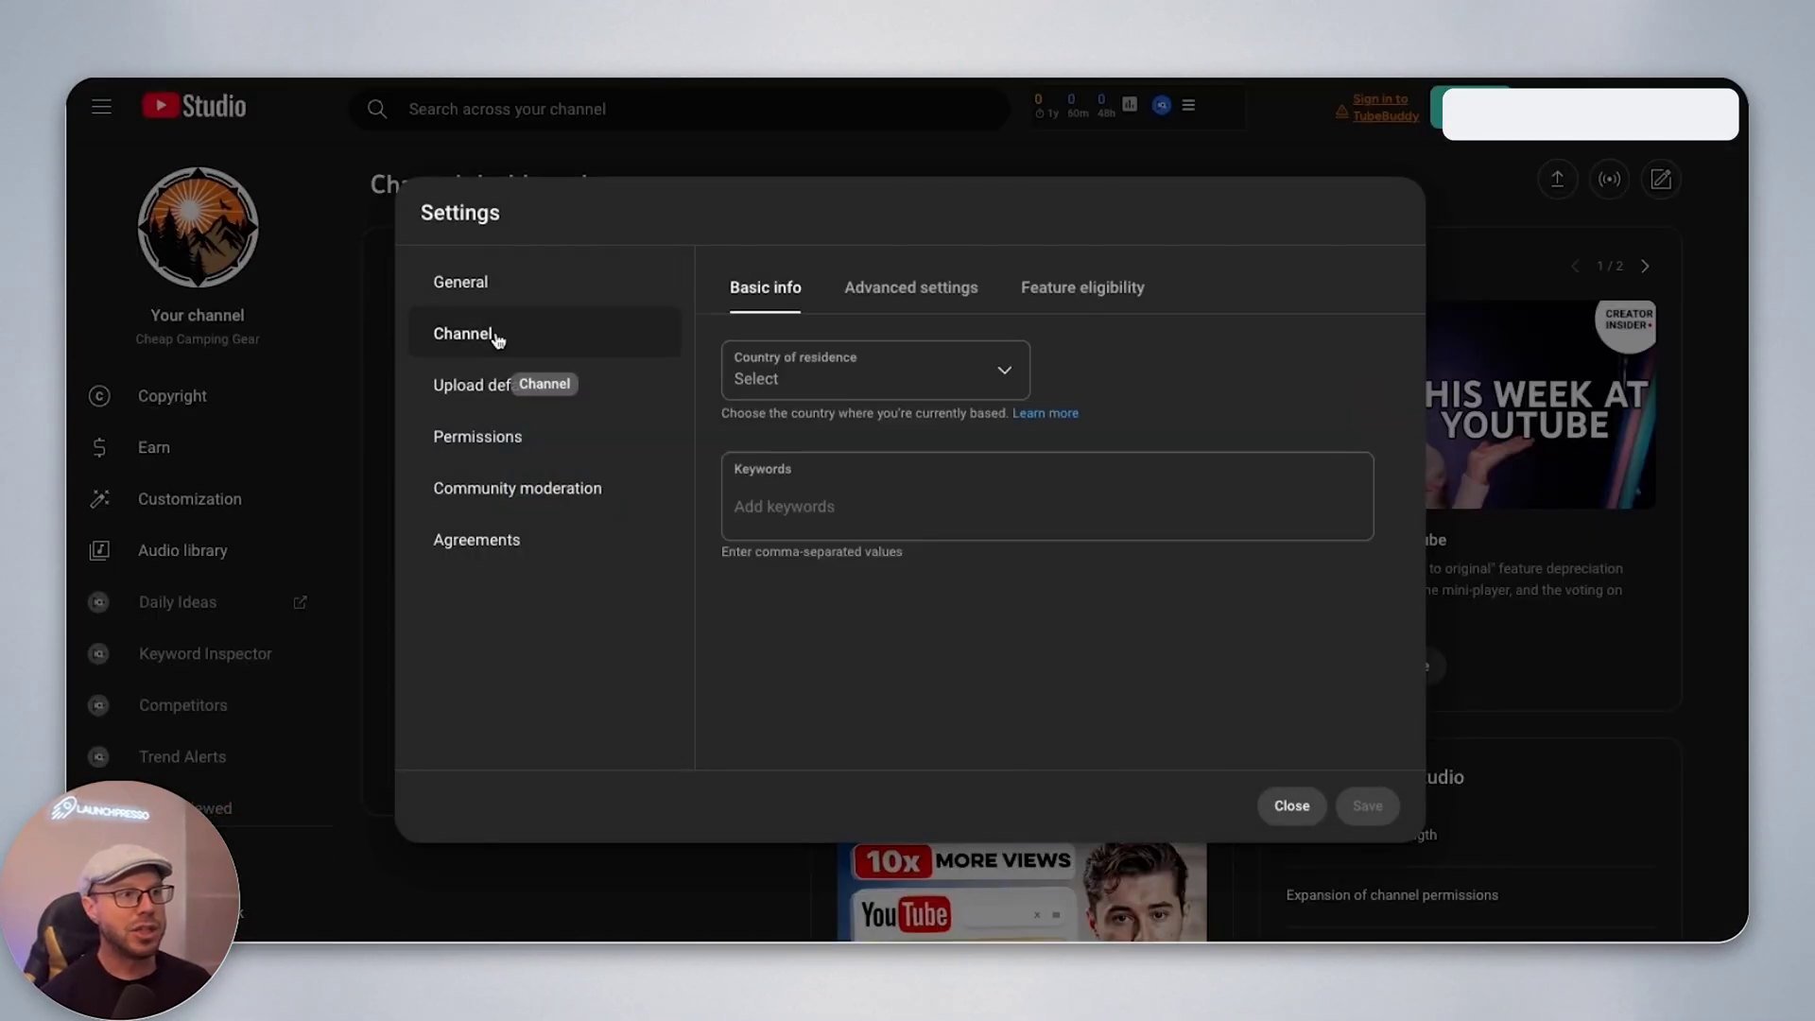
{"action": "left_click", "coordinate": [937, 303]}
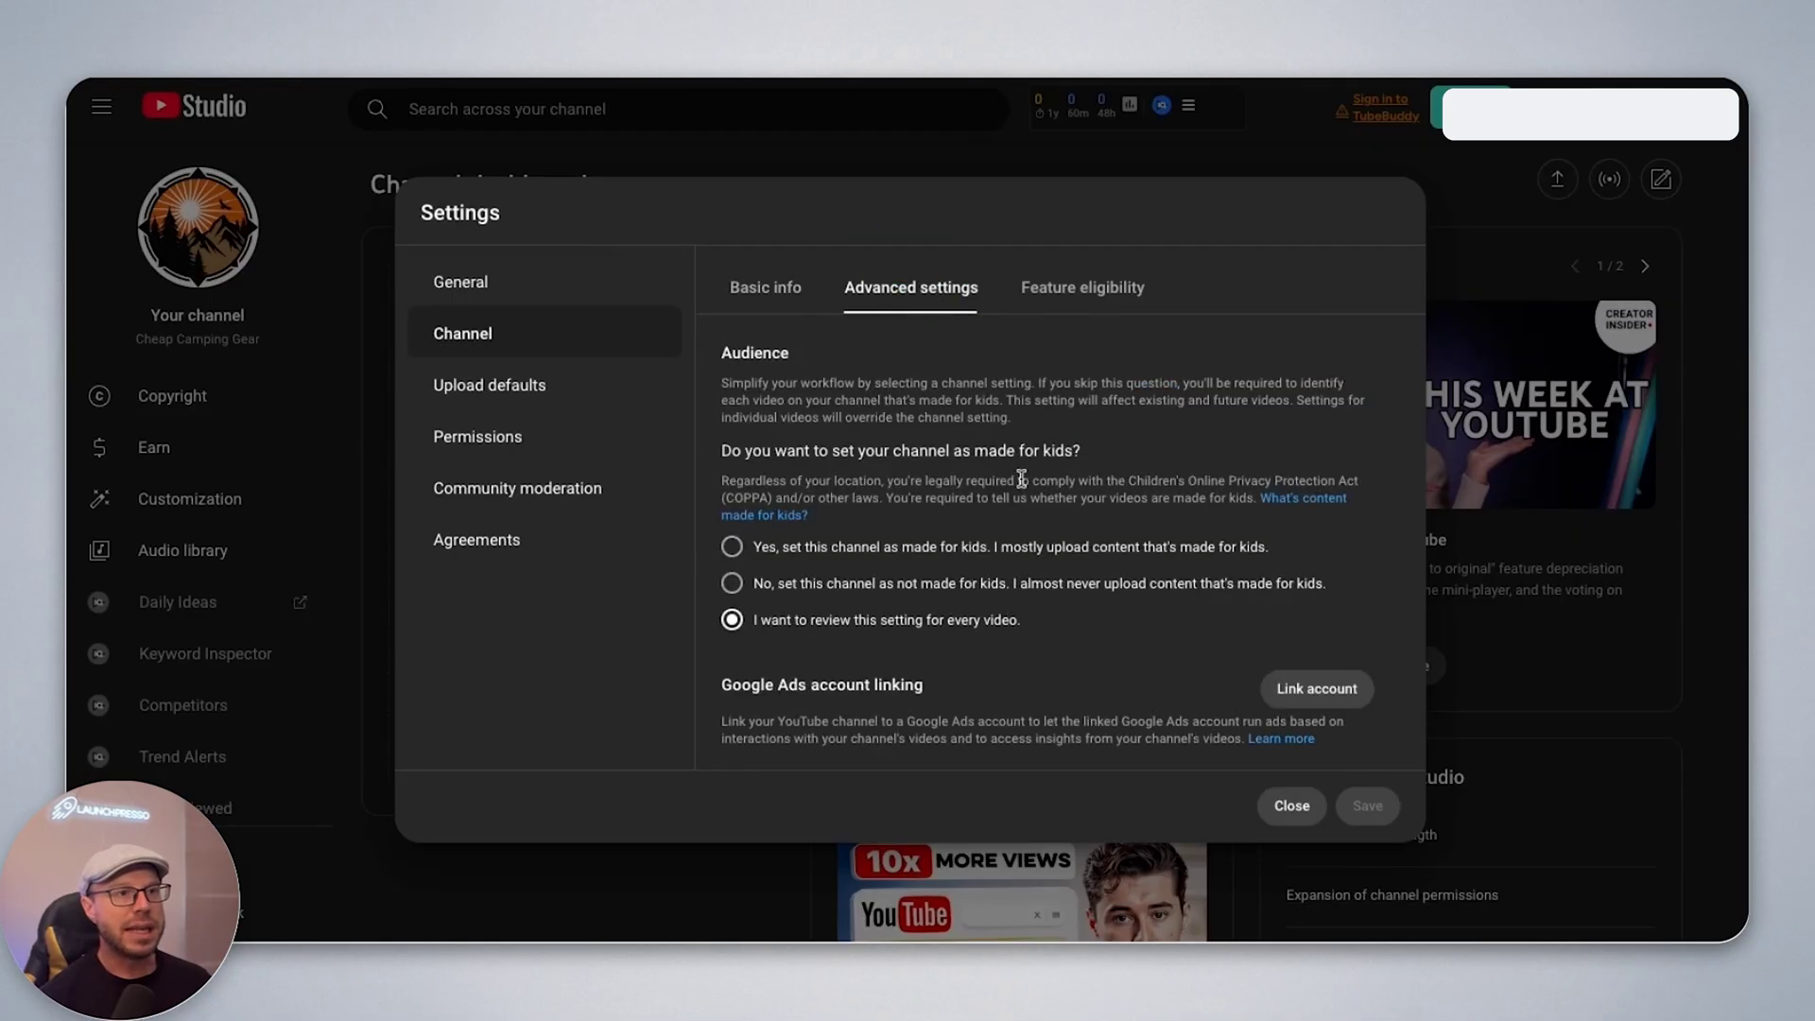
Start Google Ads account linking and name the link 'Cheap Camping Gear GAds'.
{"action": "scroll", "coordinate": [1043, 561], "scroll_direction": "down", "scroll_amount": 3}
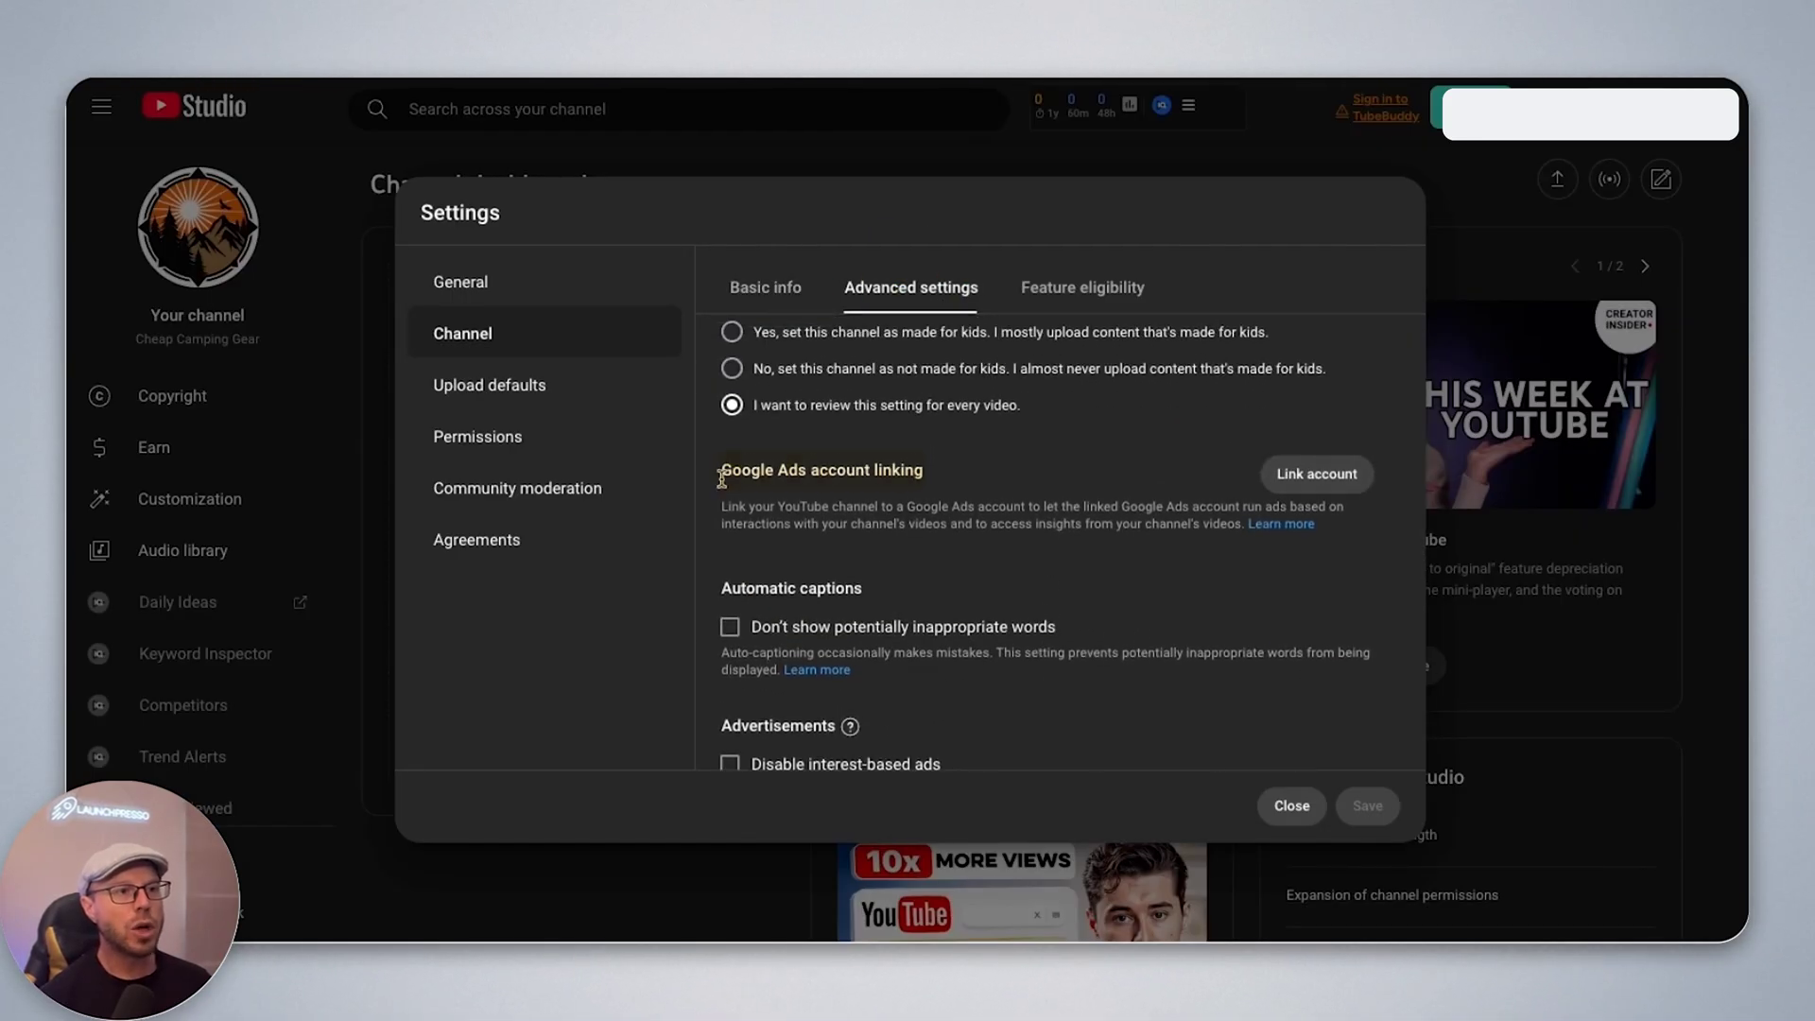
{"action": "left_click_drag", "start_coordinate": [721, 469], "coordinate": [926, 473]}
{"action": "key", "text": "super+m"}
{"action": "left_click", "coordinate": [934, 487]}
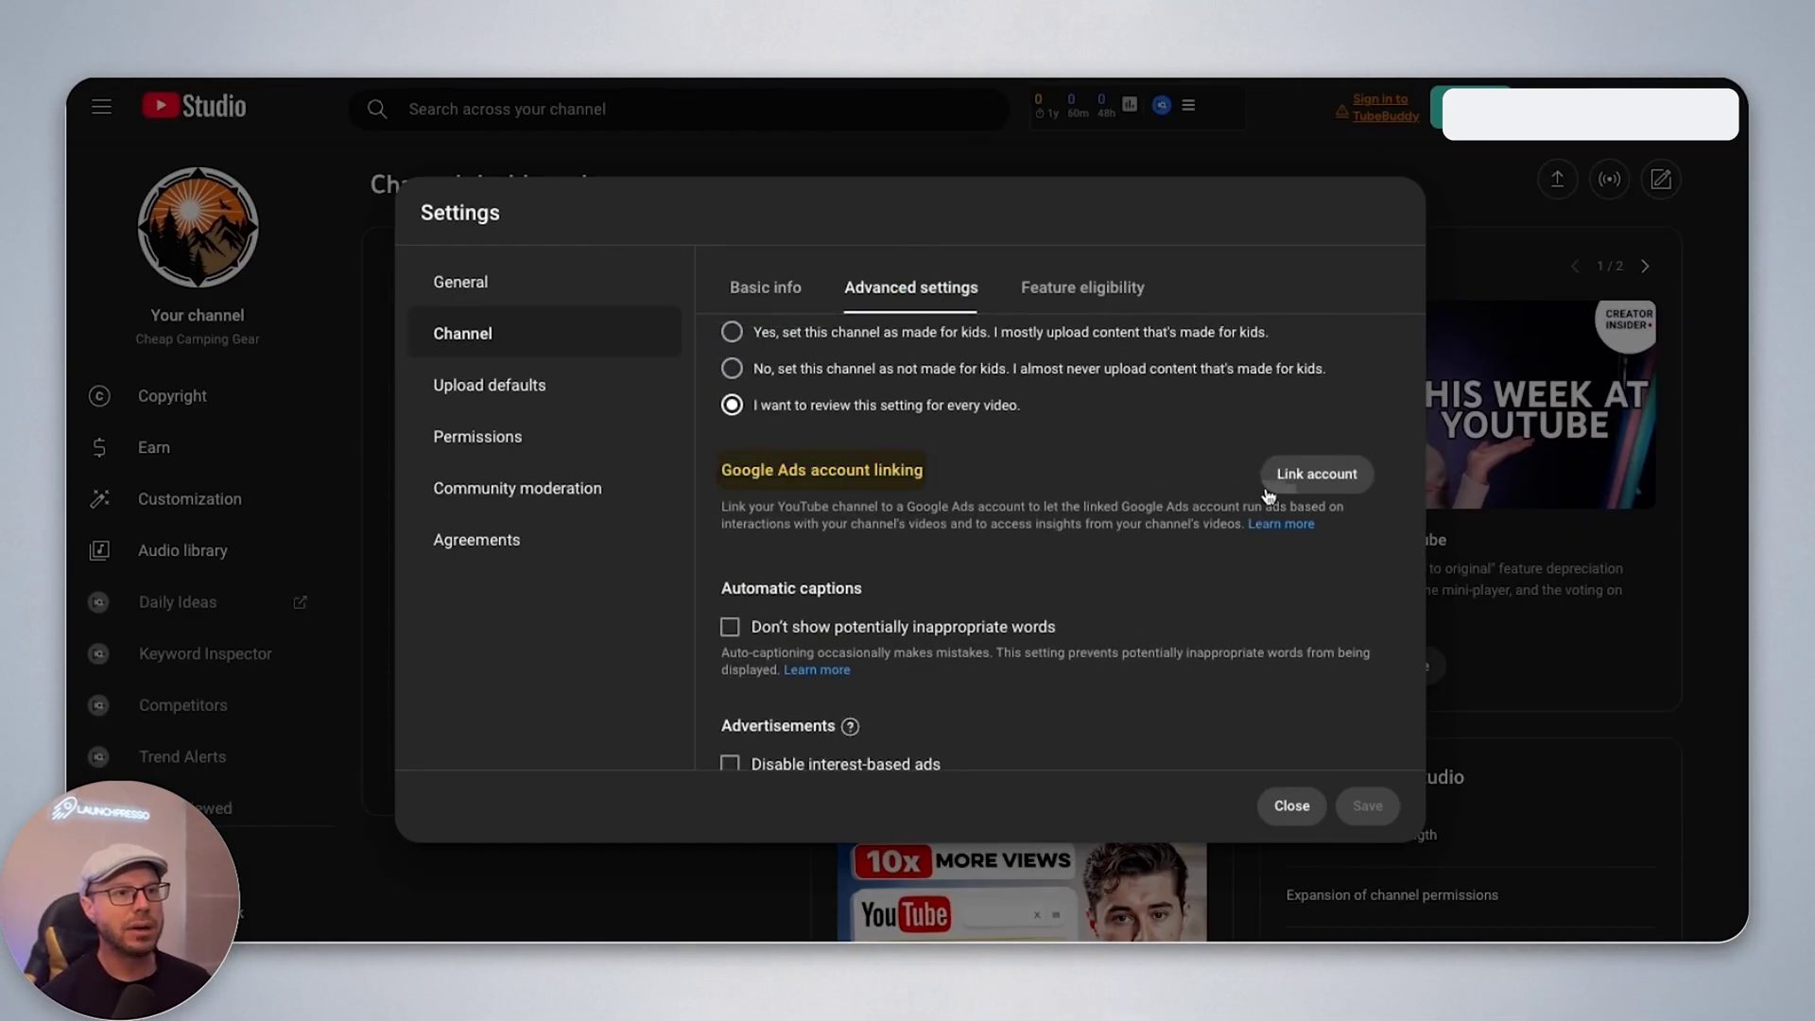
{"action": "left_click", "coordinate": [1300, 493]}
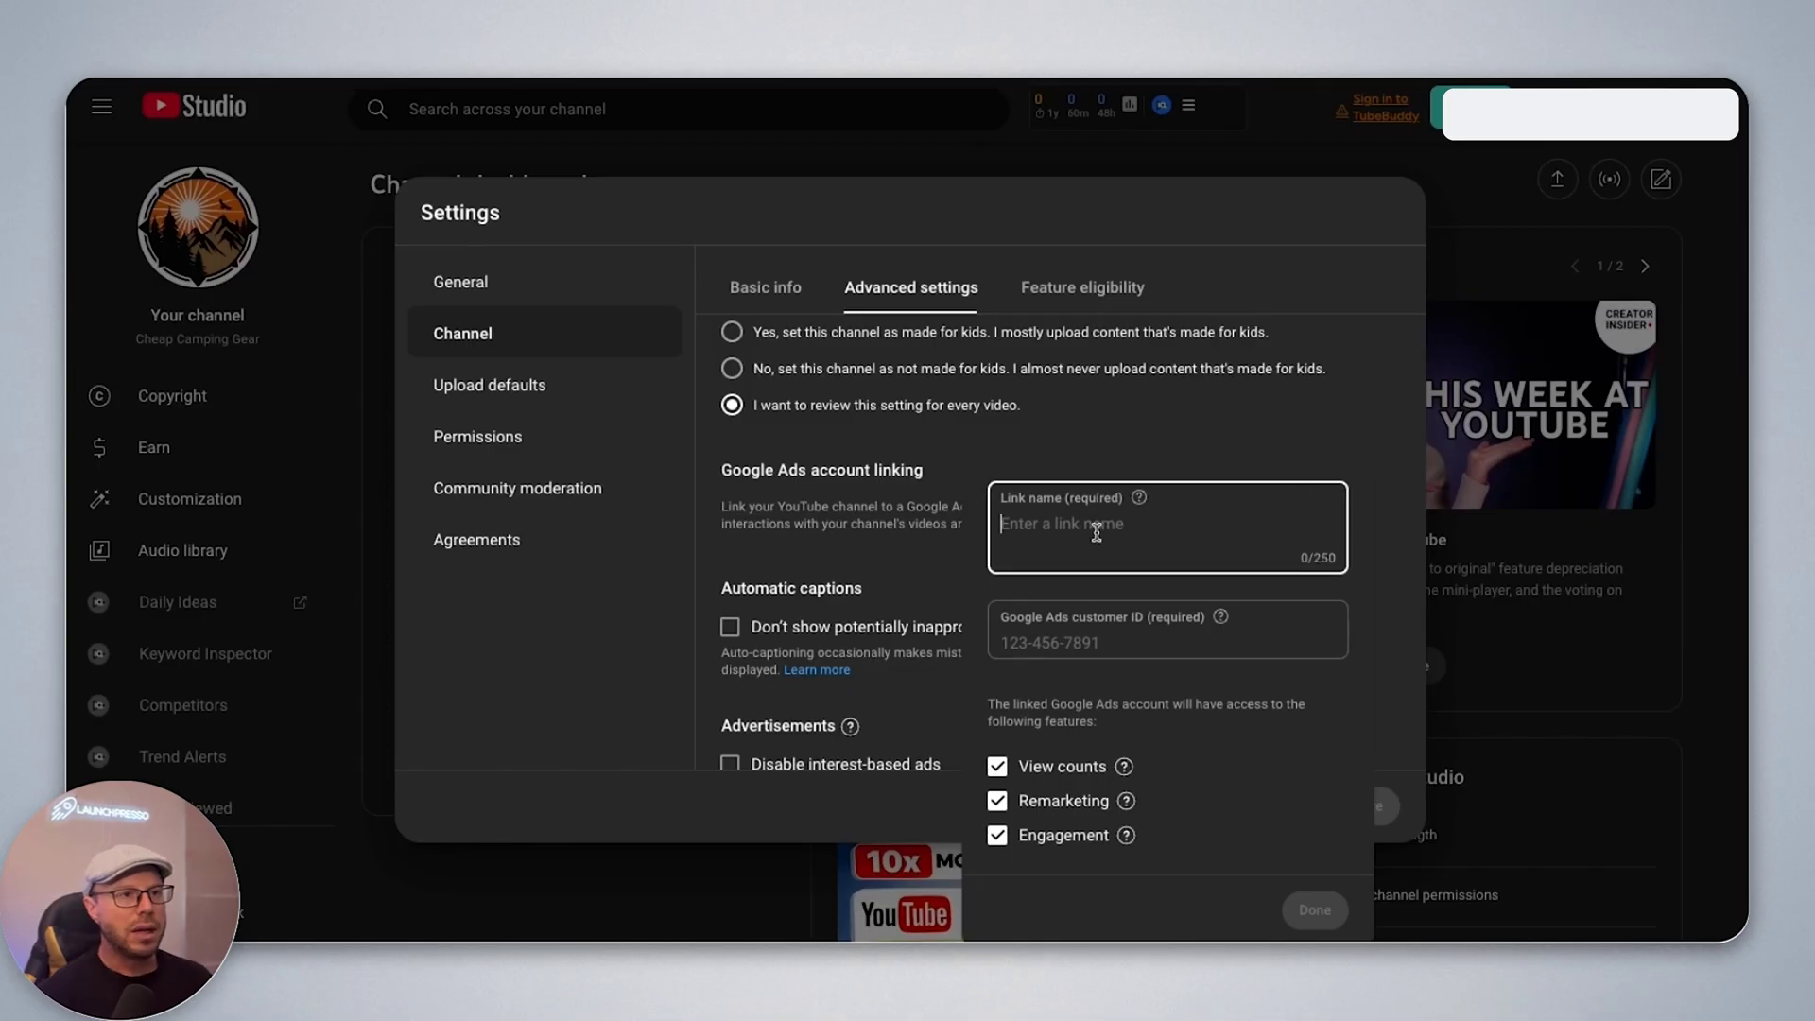
{"action": "type", "text": "Che"}
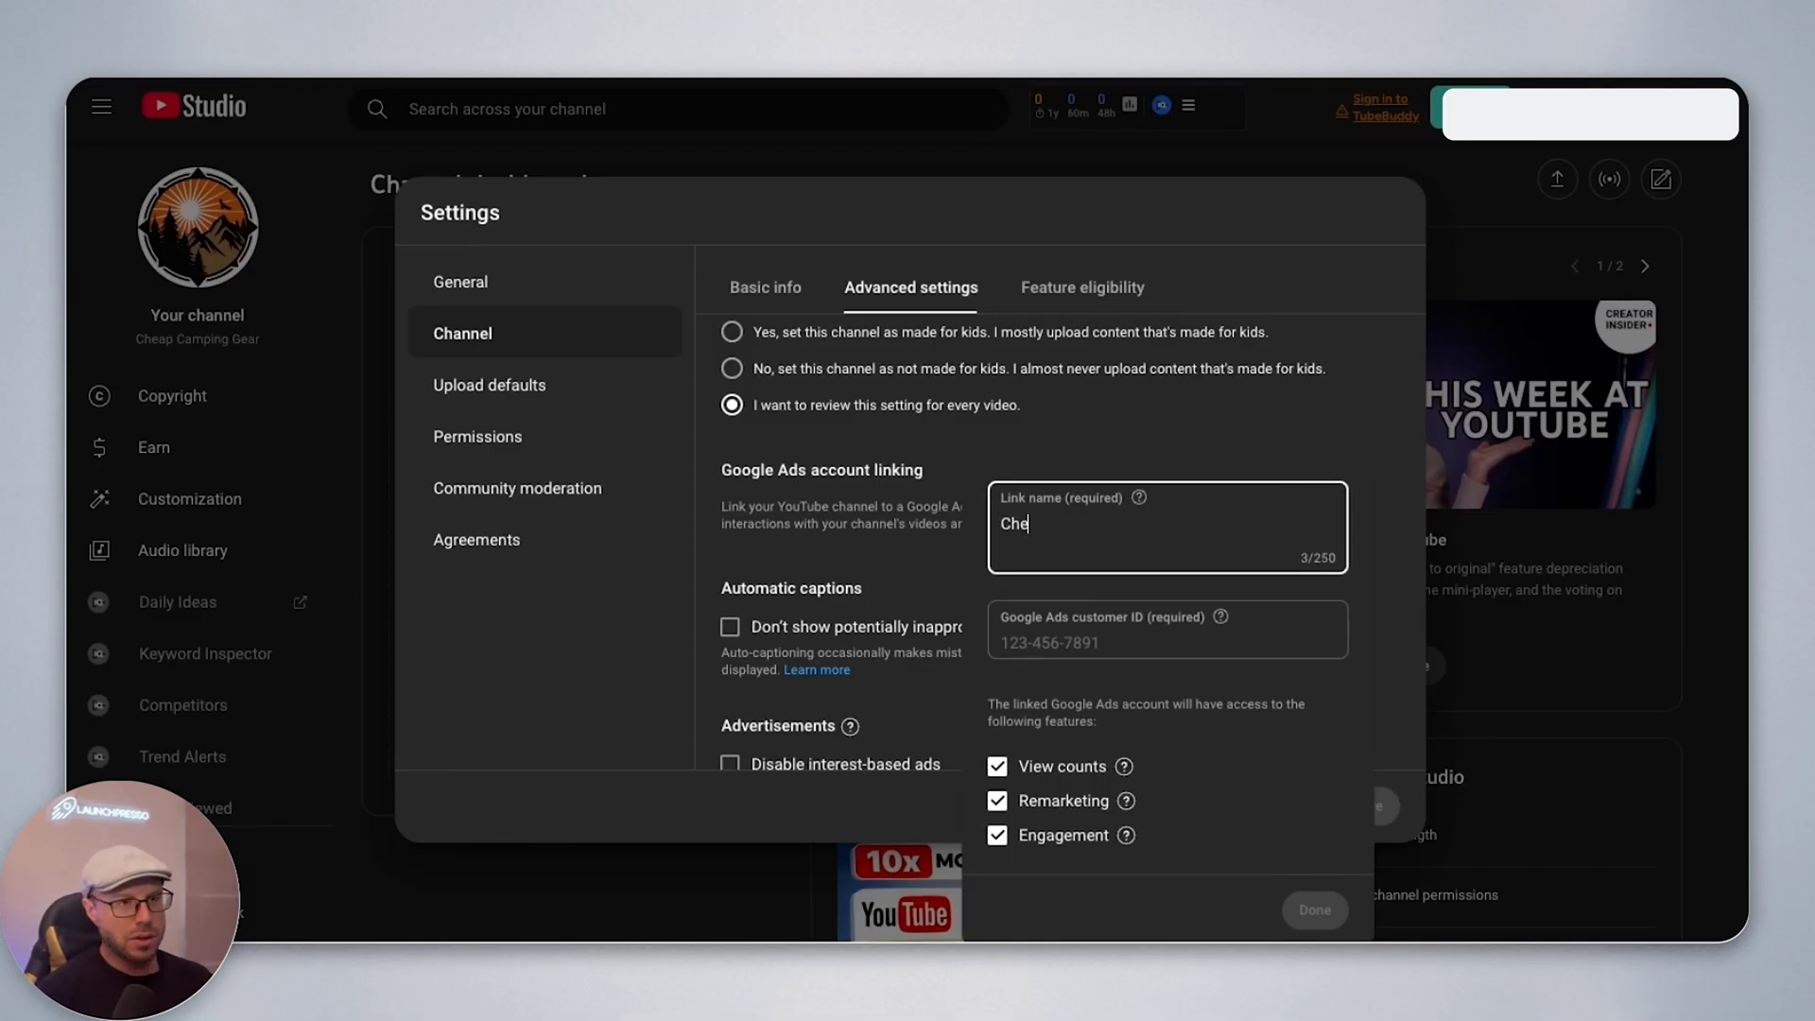
{"action": "type", "text": "ap Camping Gear Gadaada"}
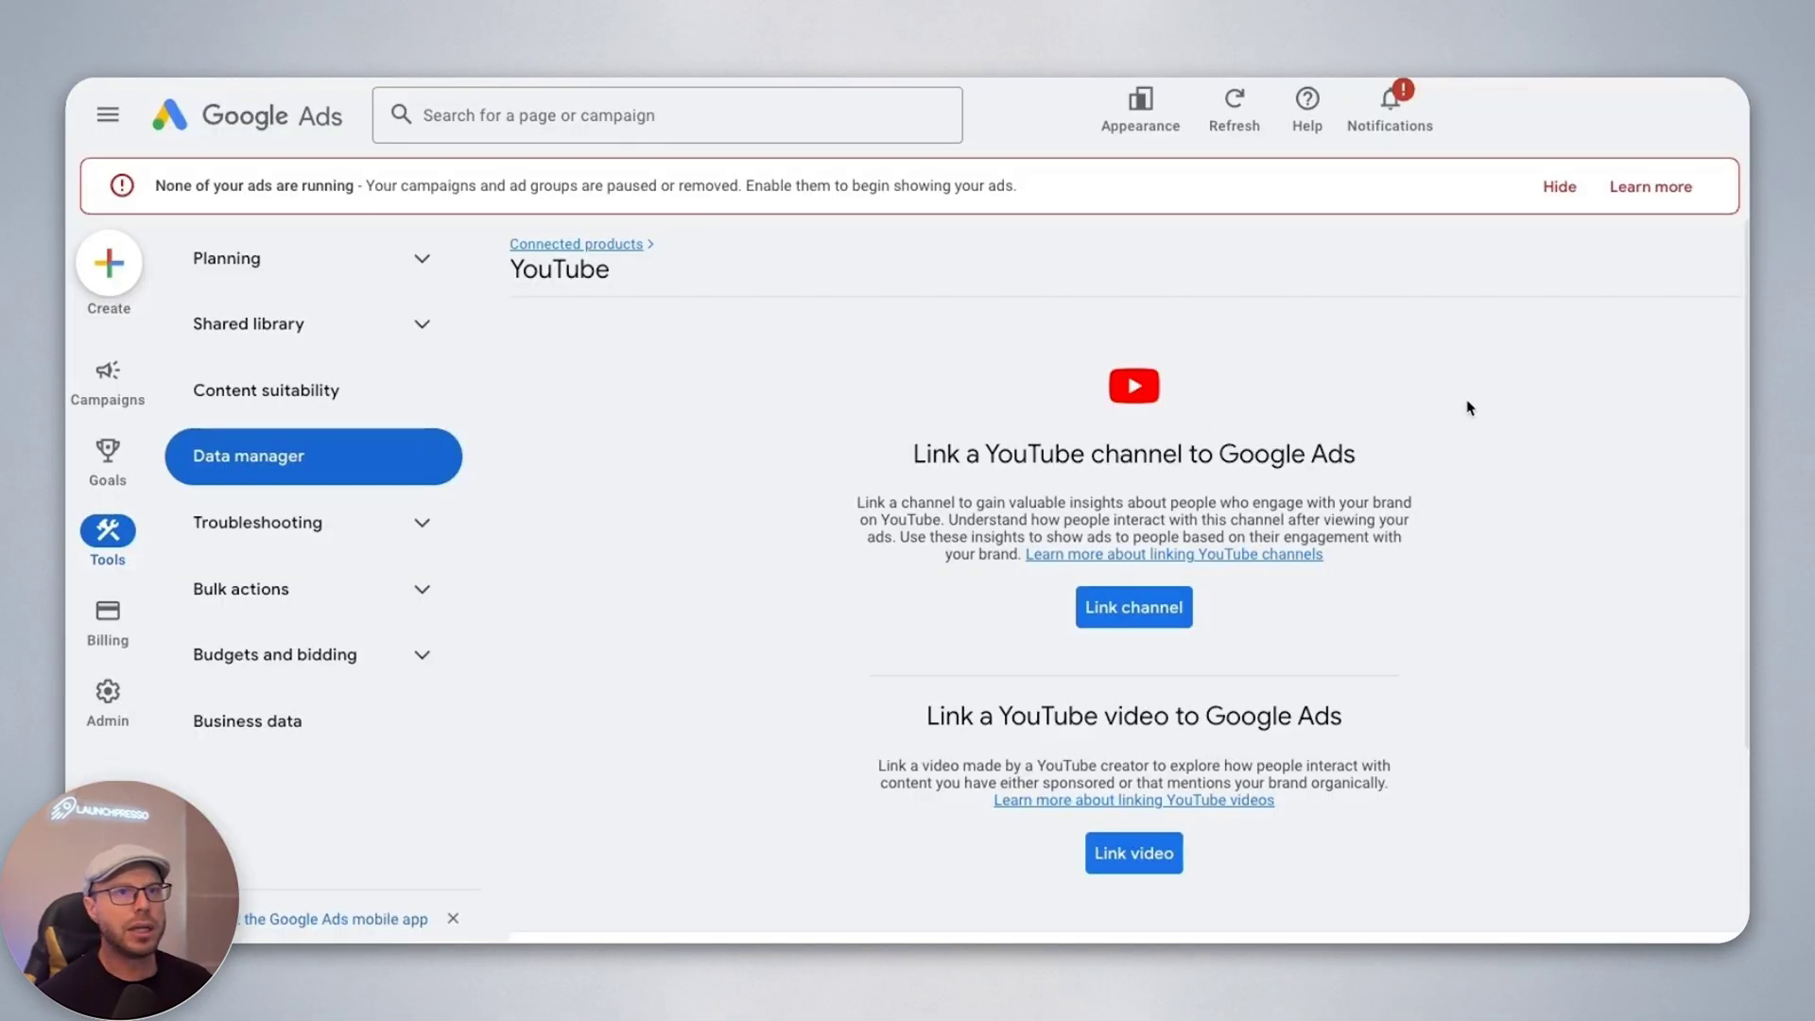
{"action": "key", "text": "super+m"}
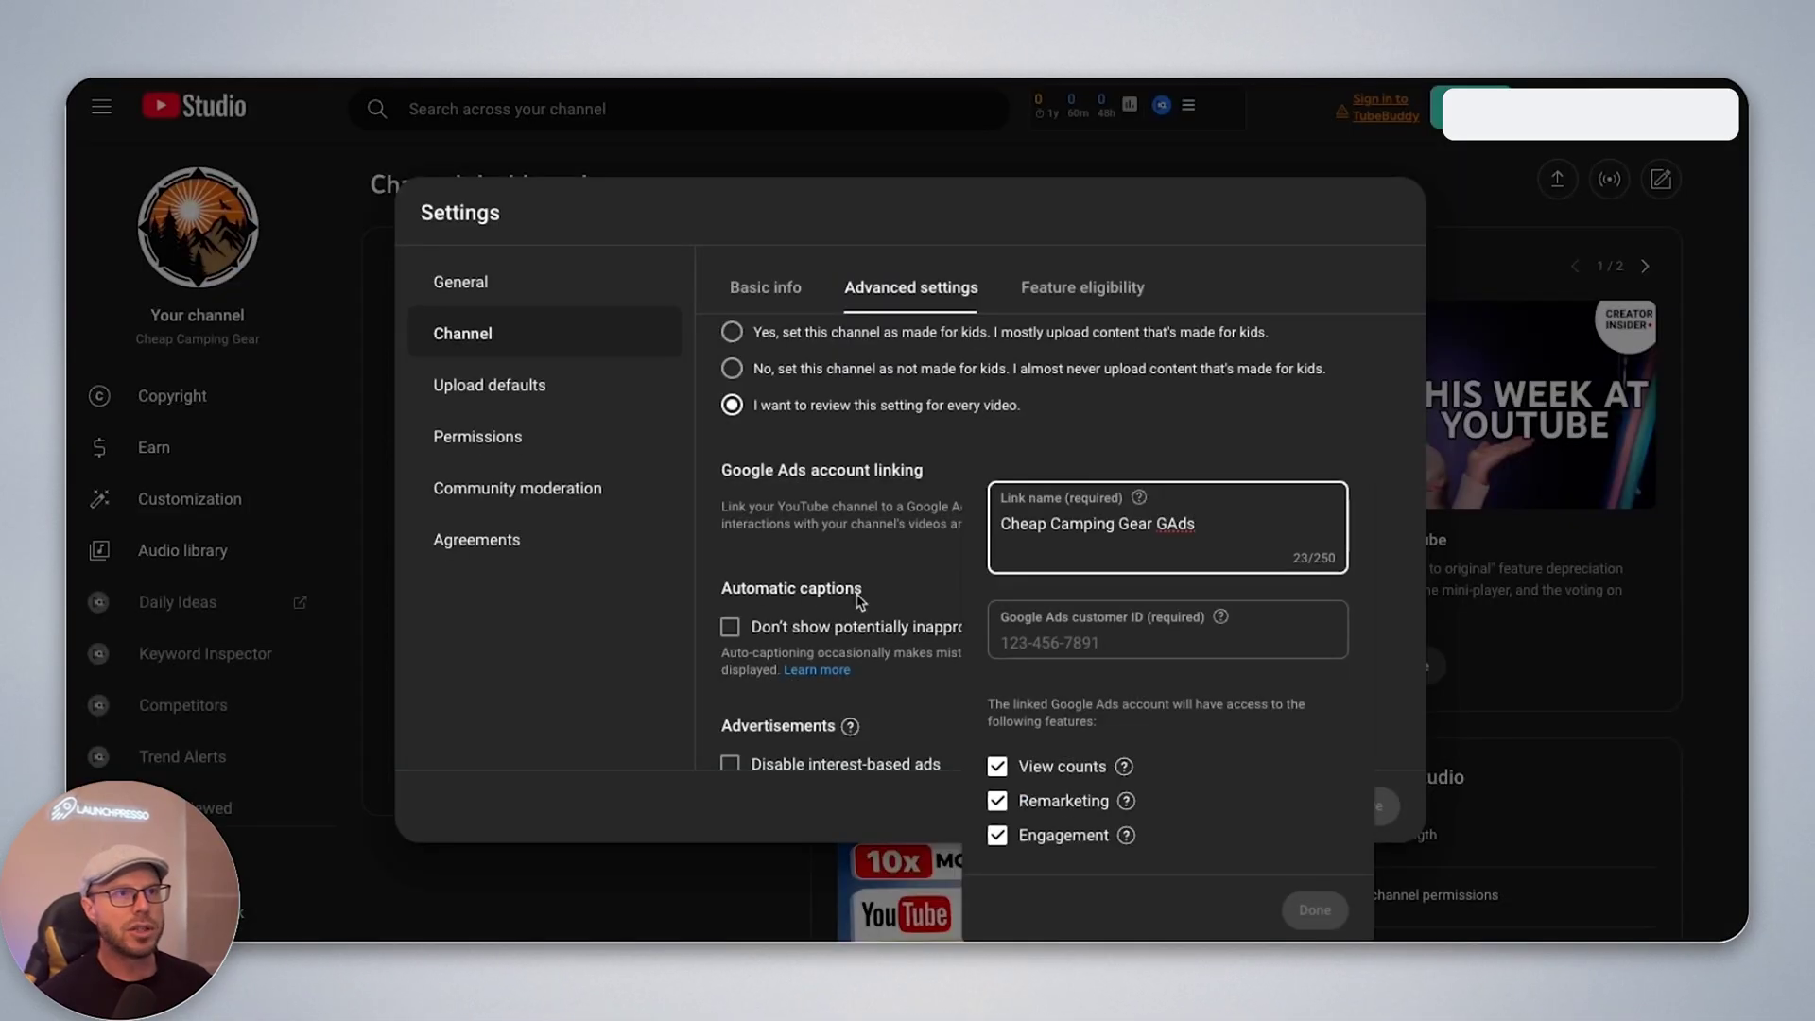
Paste the Google Ads customer ID, confirm the link details, and save the channel settings.
{"action": "left_click", "coordinate": [1096, 633]}
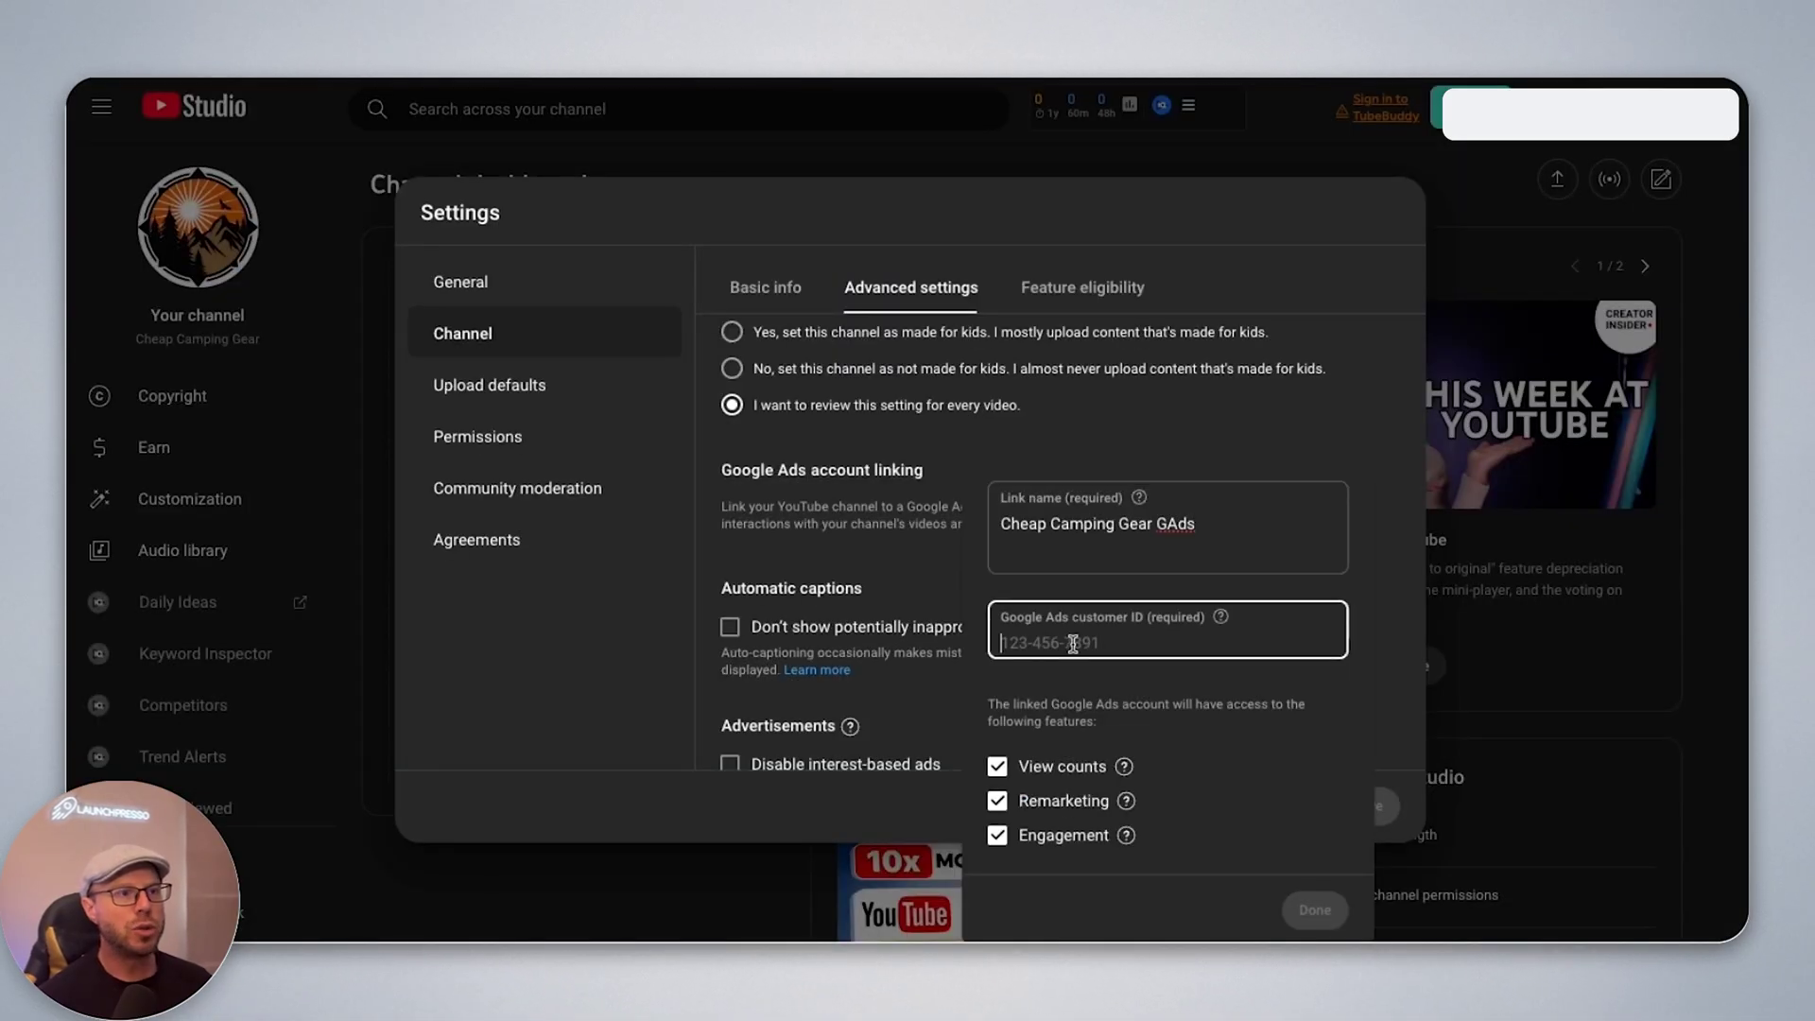
{"action": "key", "text": "ctrl+v"}
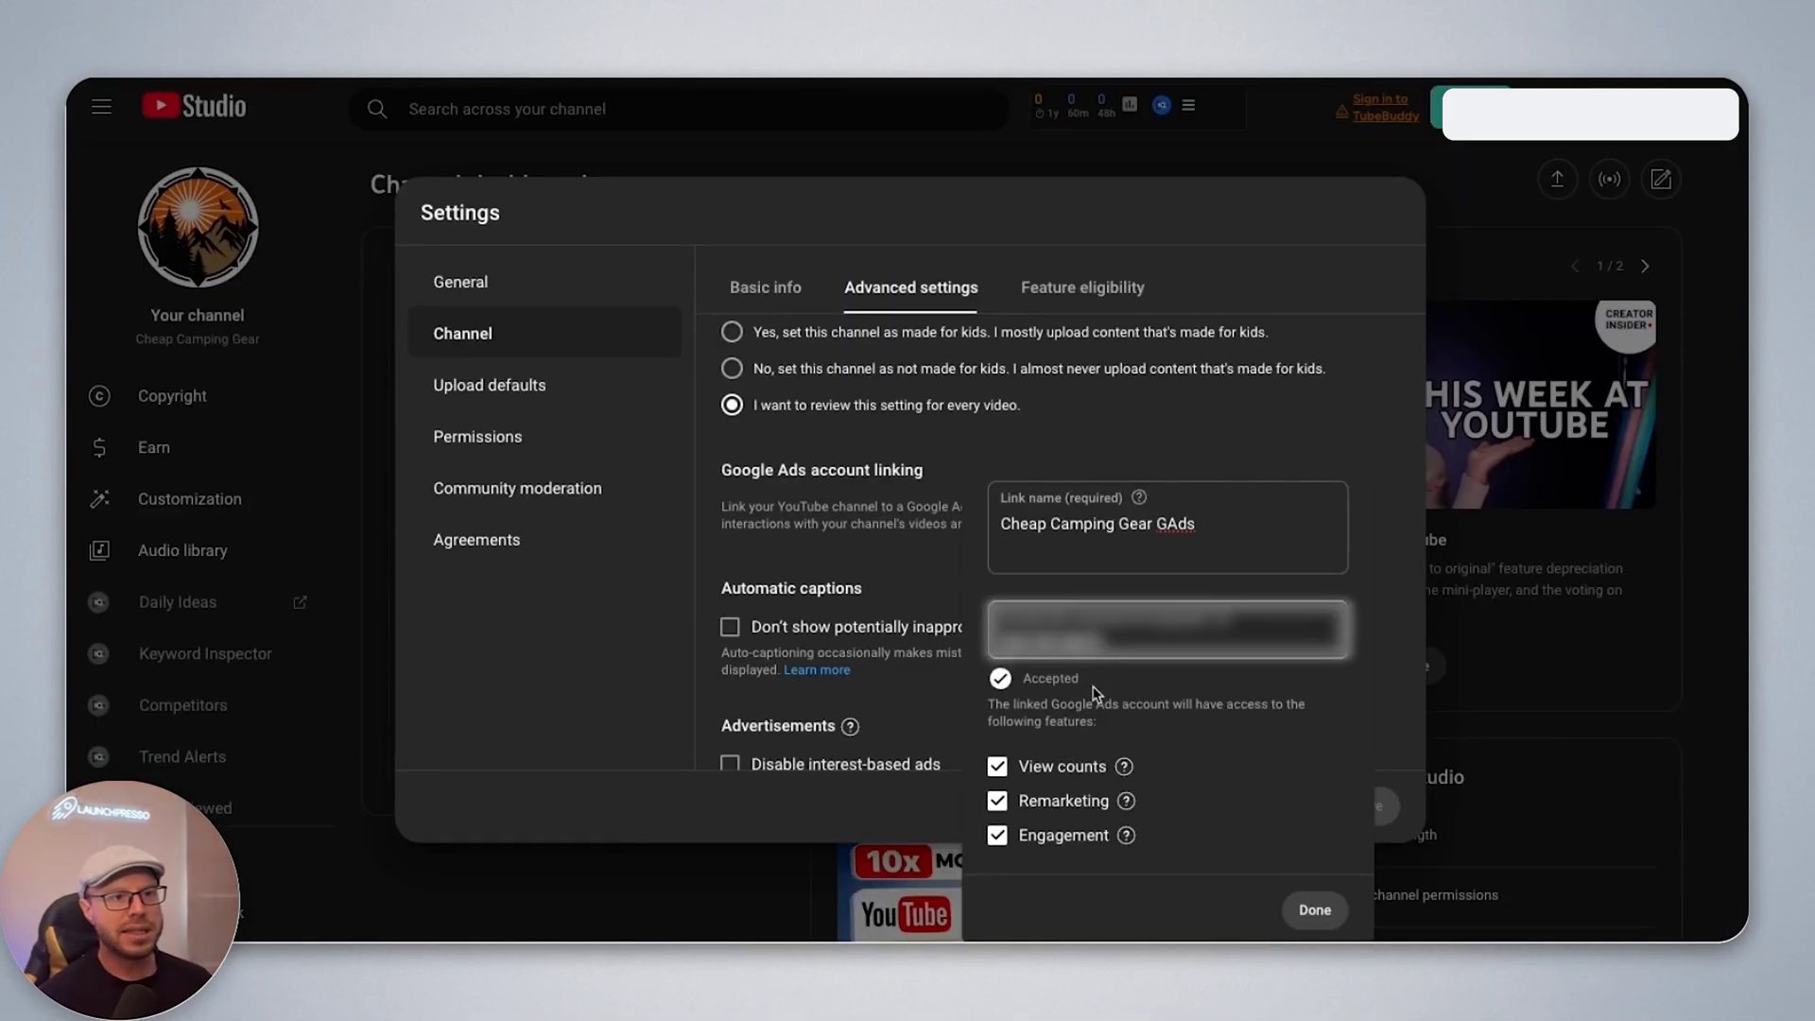
{"action": "scroll", "coordinate": [1095, 693], "scroll_direction": "down", "scroll_amount": 1}
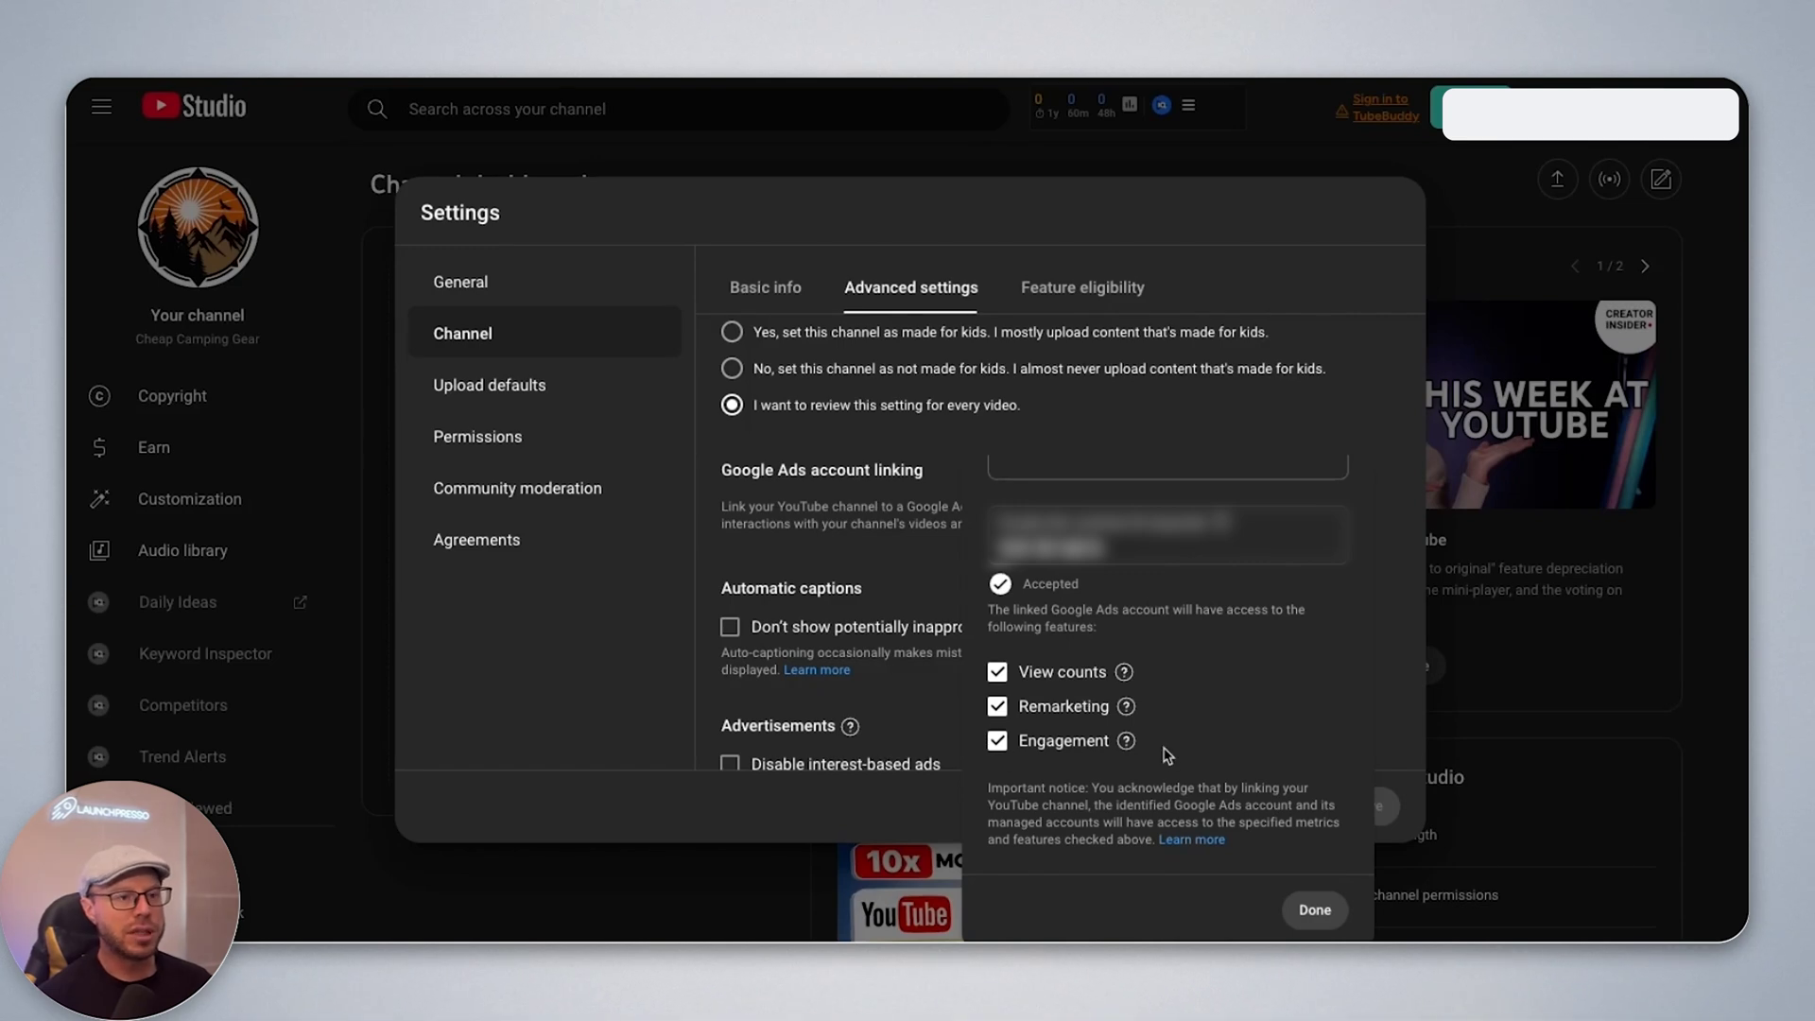
{"action": "left_click", "coordinate": [1315, 911]}
{"action": "left_click", "coordinate": [1368, 805]}
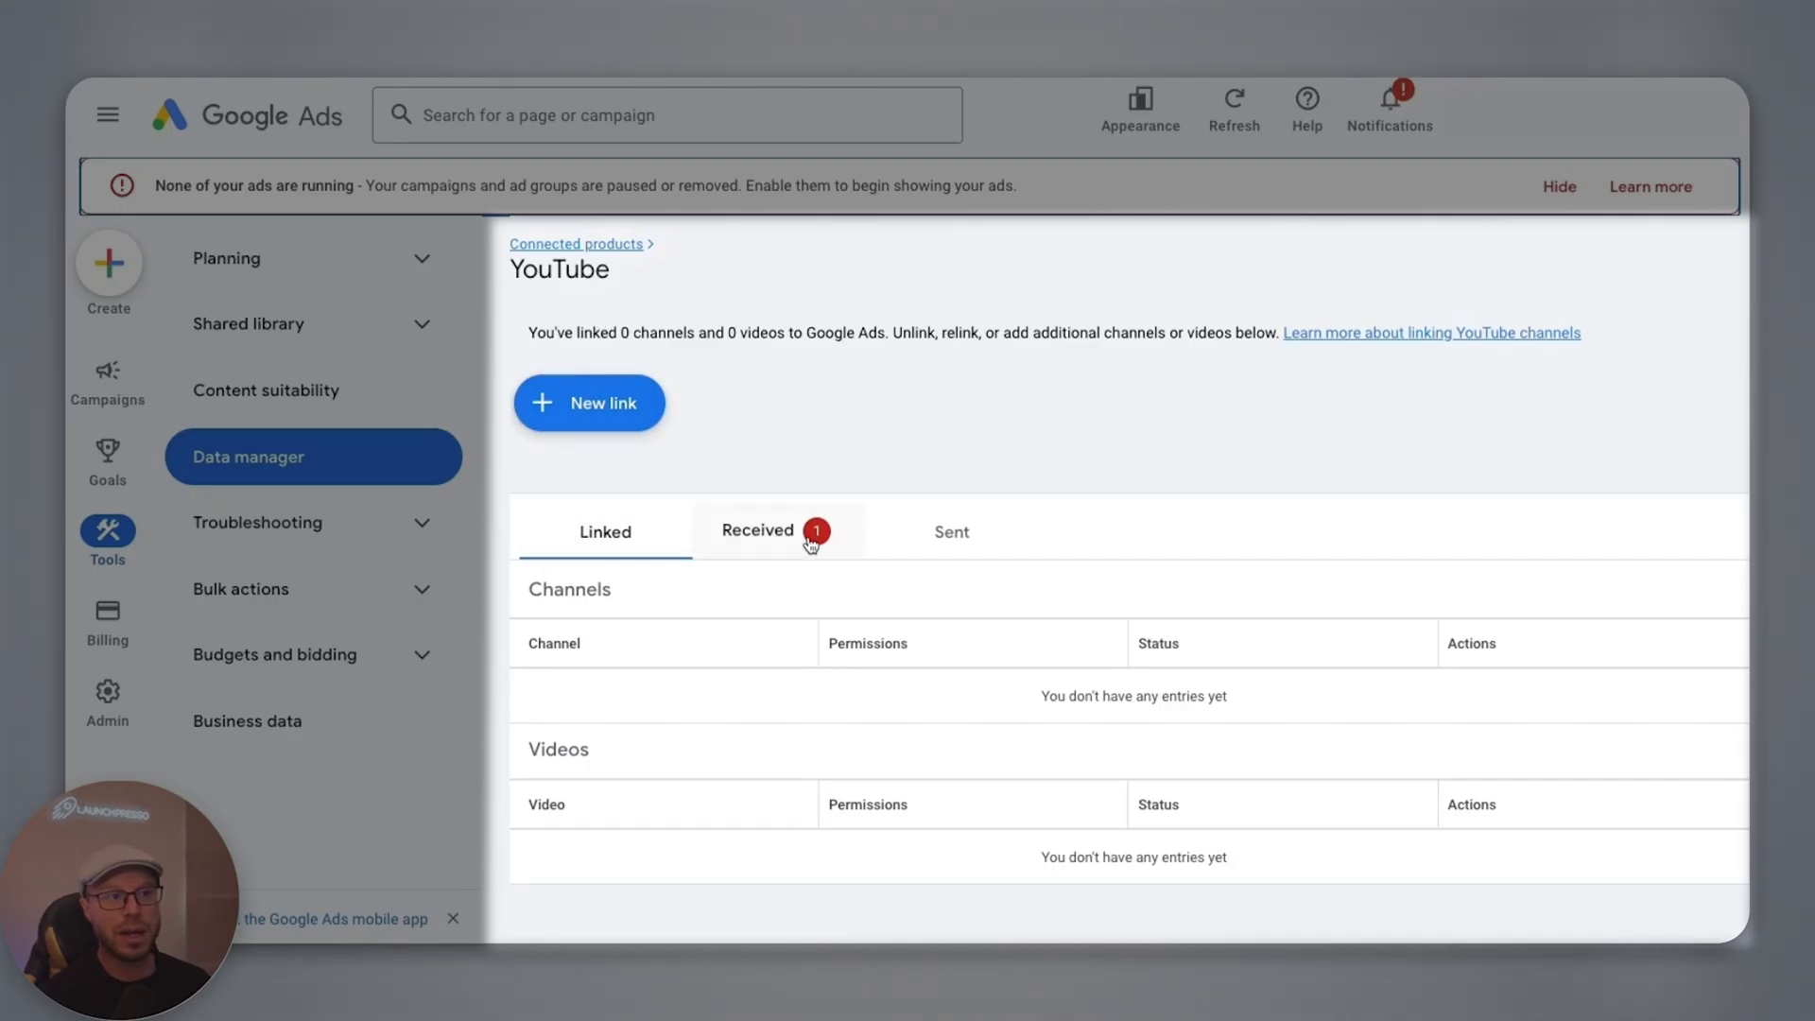
Approve the Cheap Camping Gear request from the Received tab and confirm it under Linked.
{"action": "left_click", "coordinate": [746, 540]}
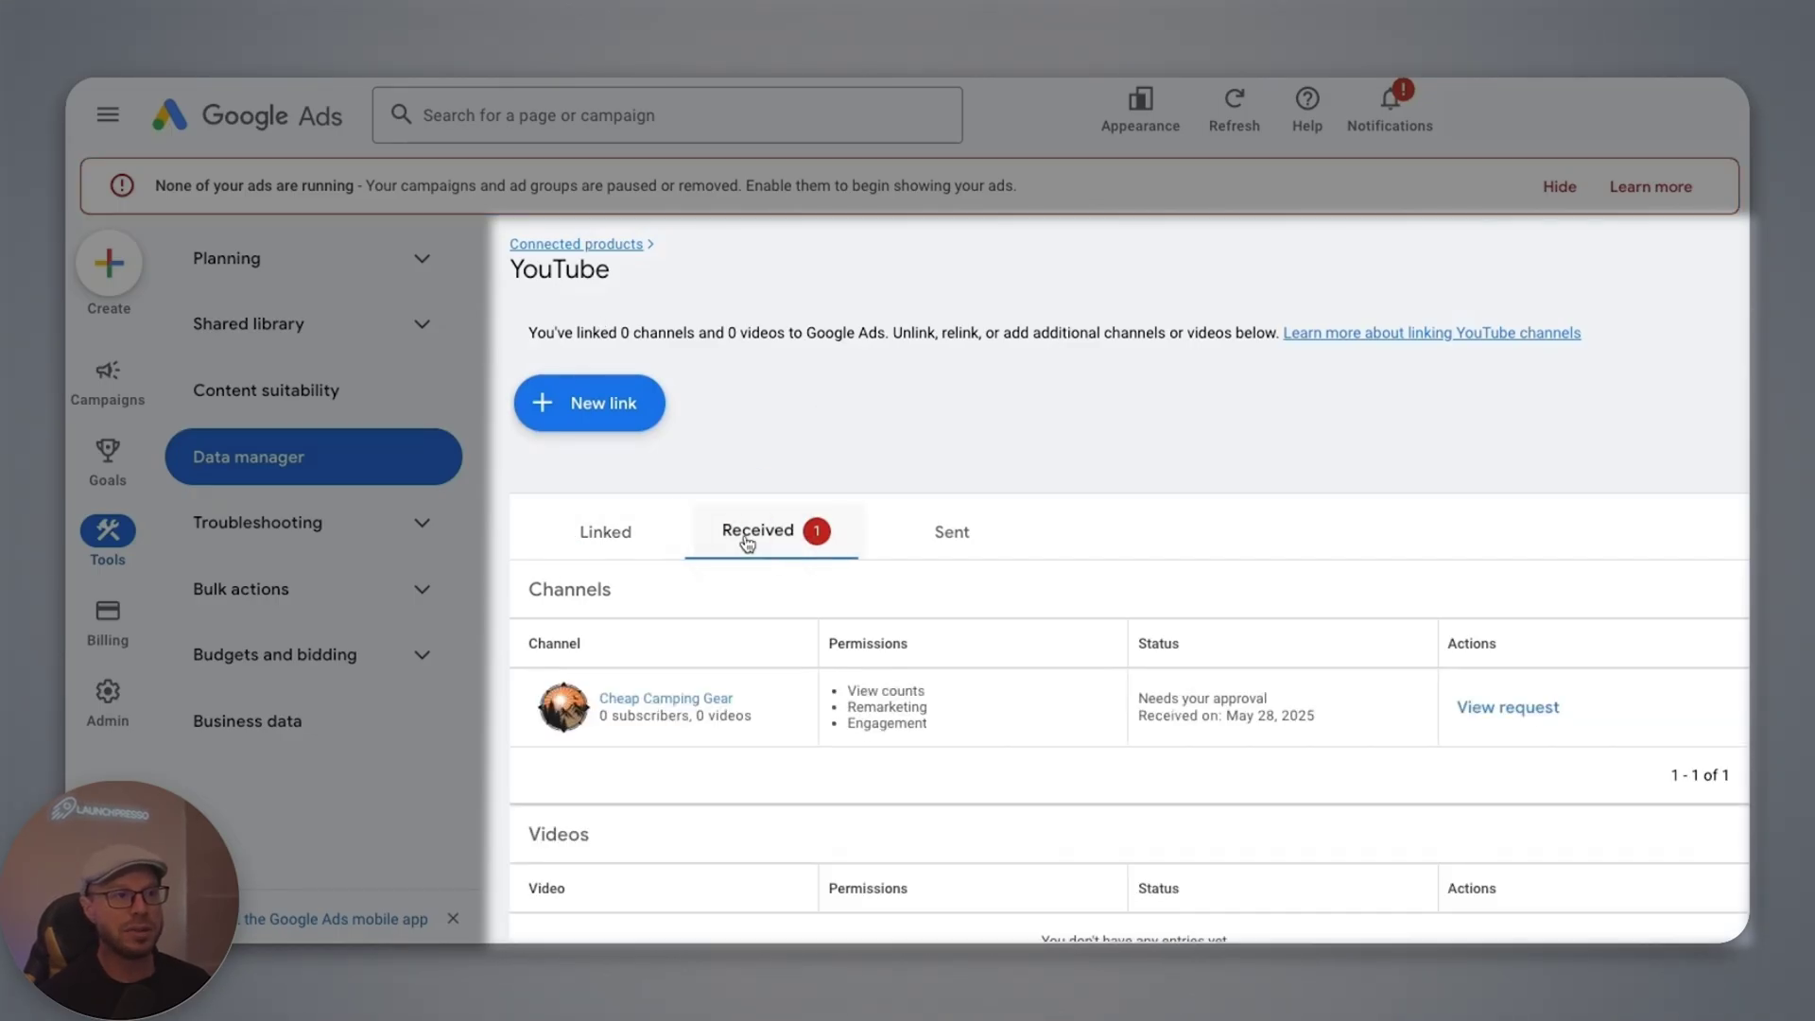
{"action": "scroll", "coordinate": [1001, 434], "scroll_direction": "down", "scroll_amount": 1}
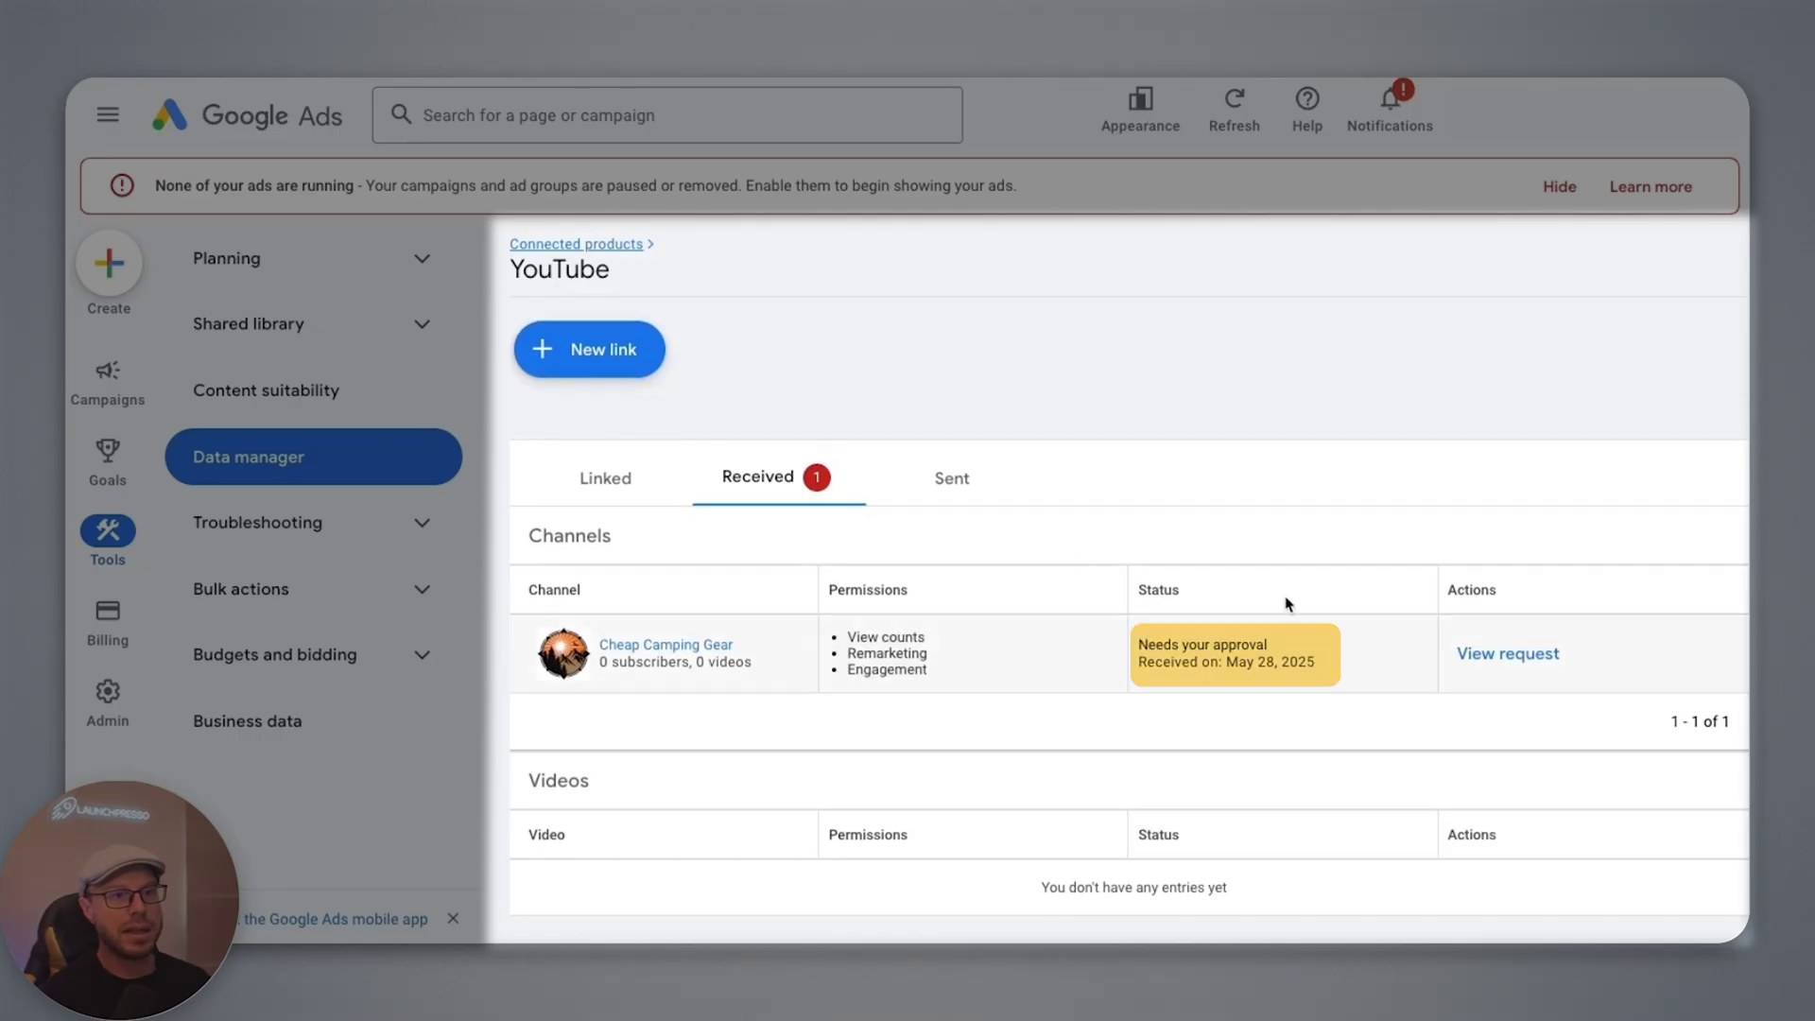
{"action": "left_click_drag", "start_coordinate": [1155, 646], "coordinate": [1227, 646]}
{"action": "left_click", "coordinate": [1515, 655]}
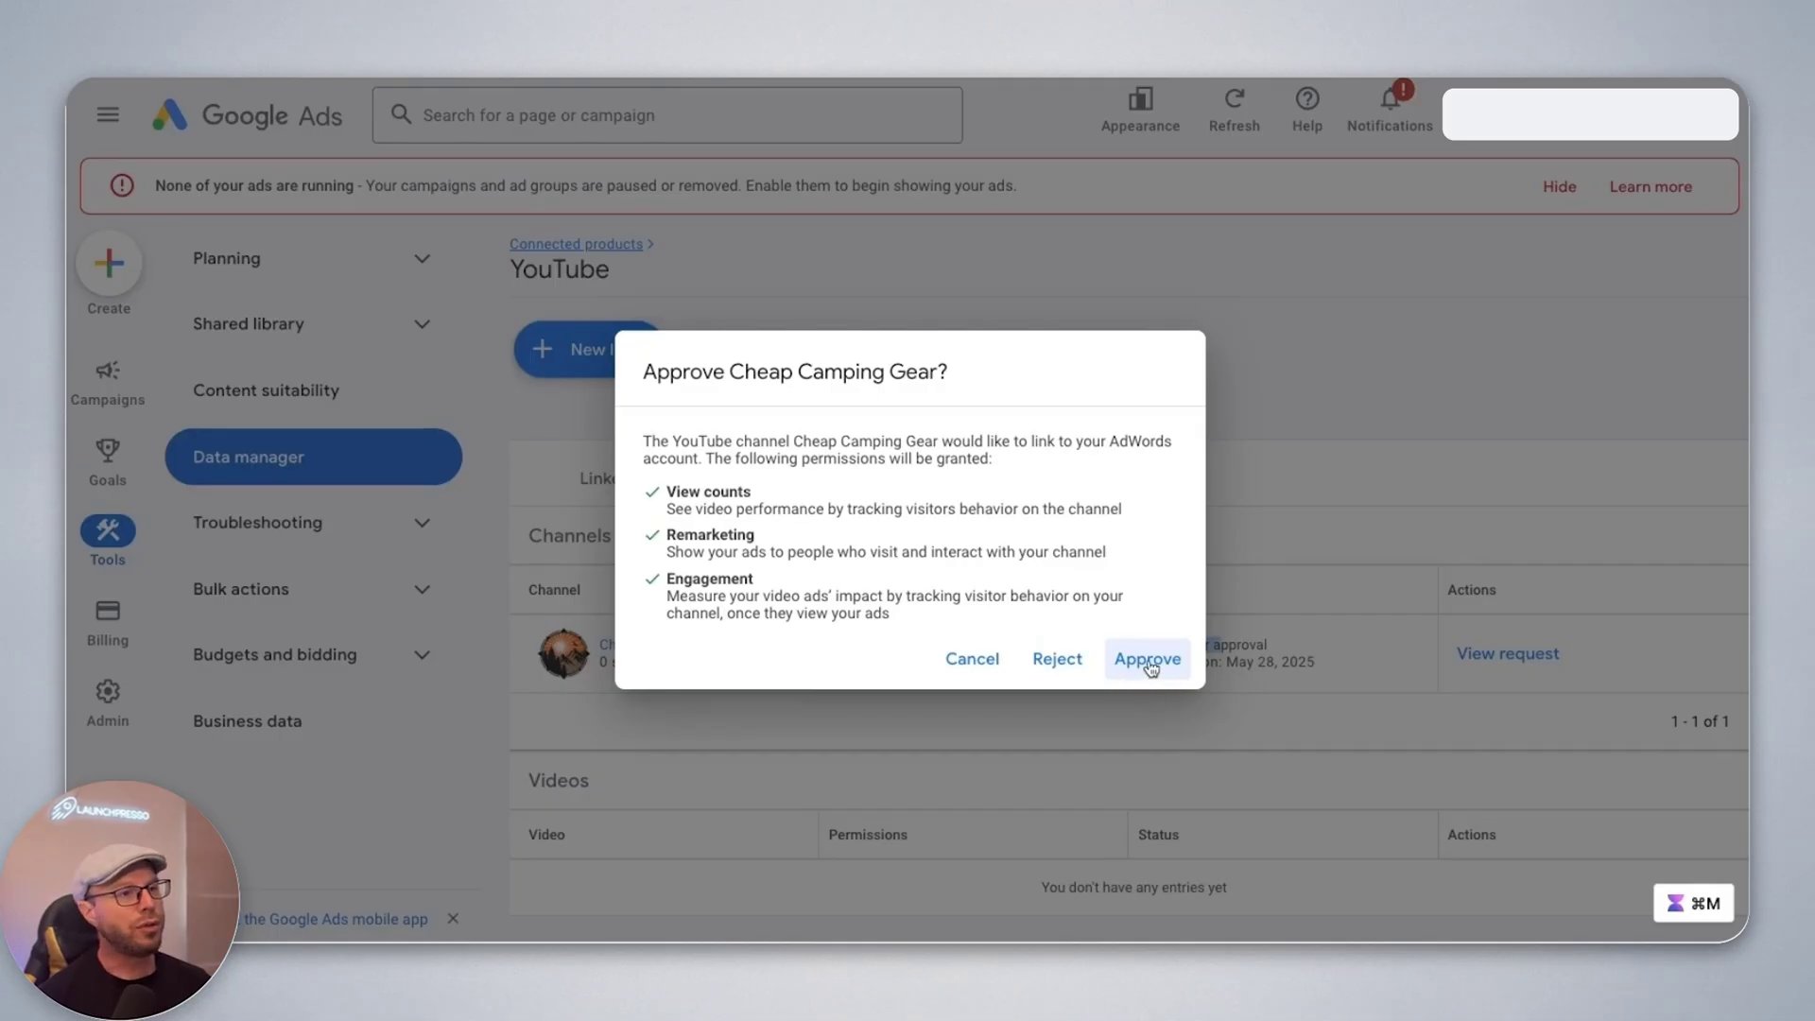
{"action": "left_click", "coordinate": [1148, 665]}
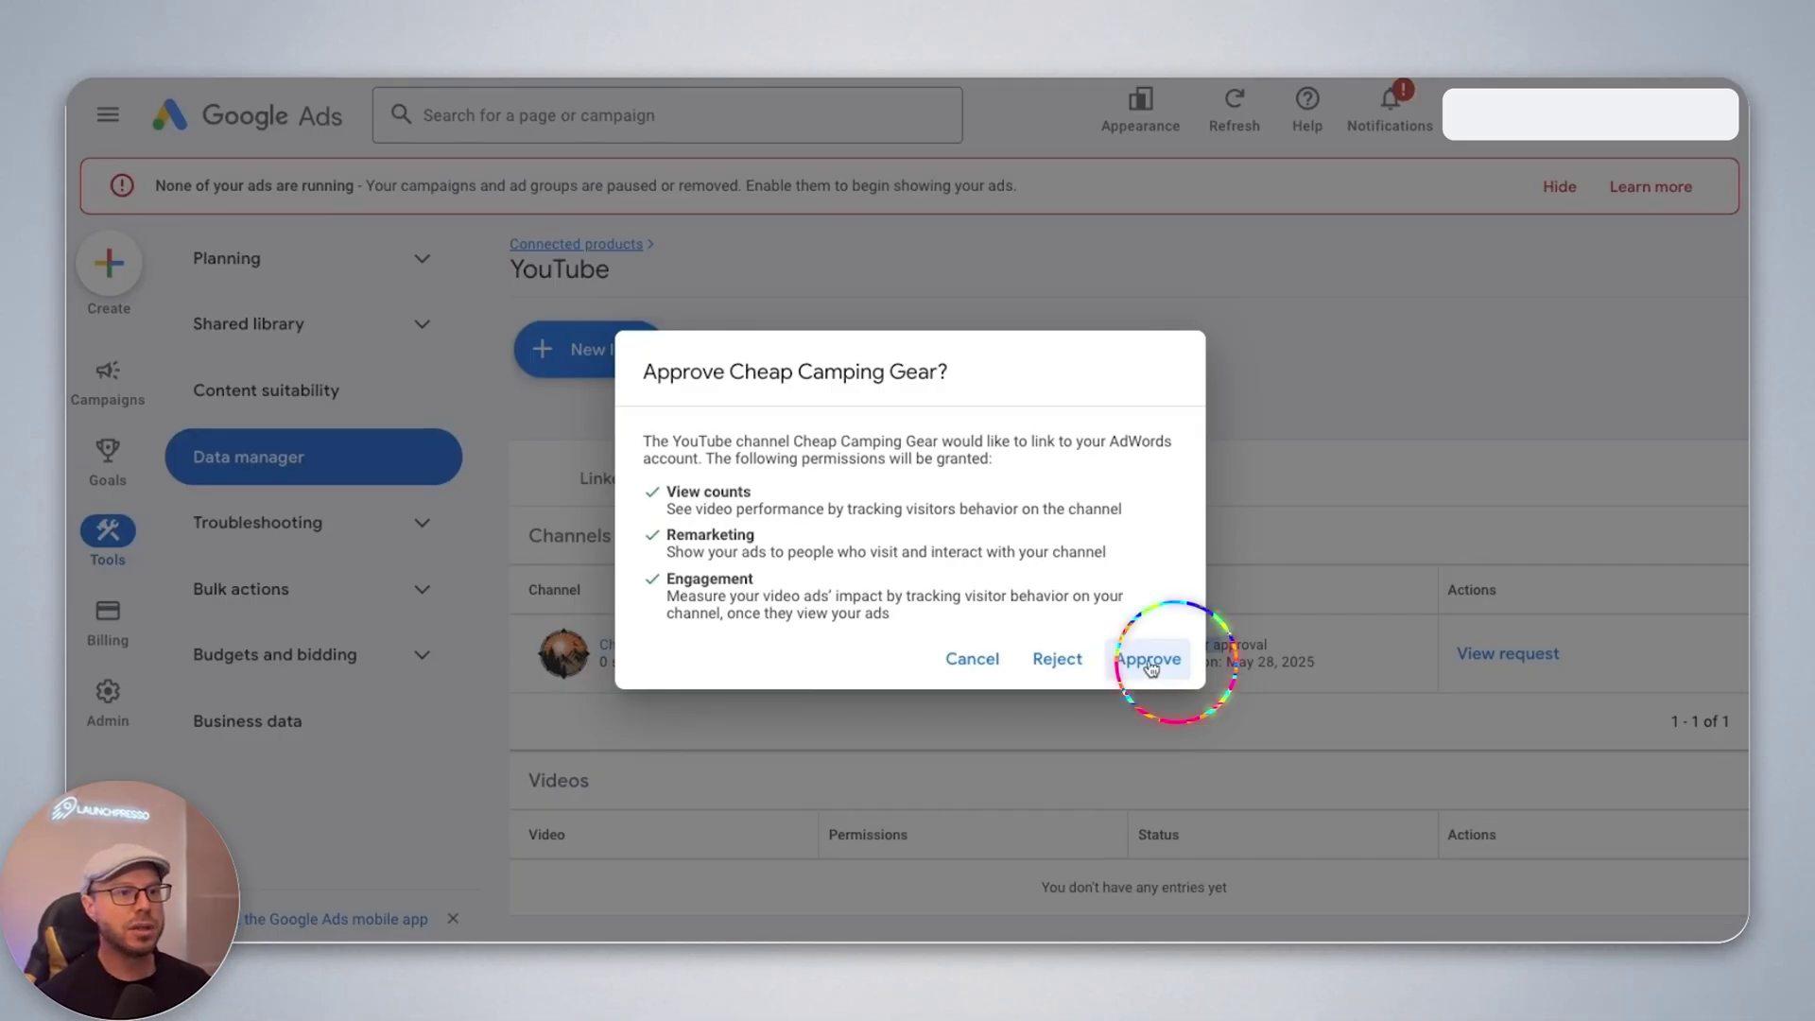
{"action": "left_click", "coordinate": [563, 481]}
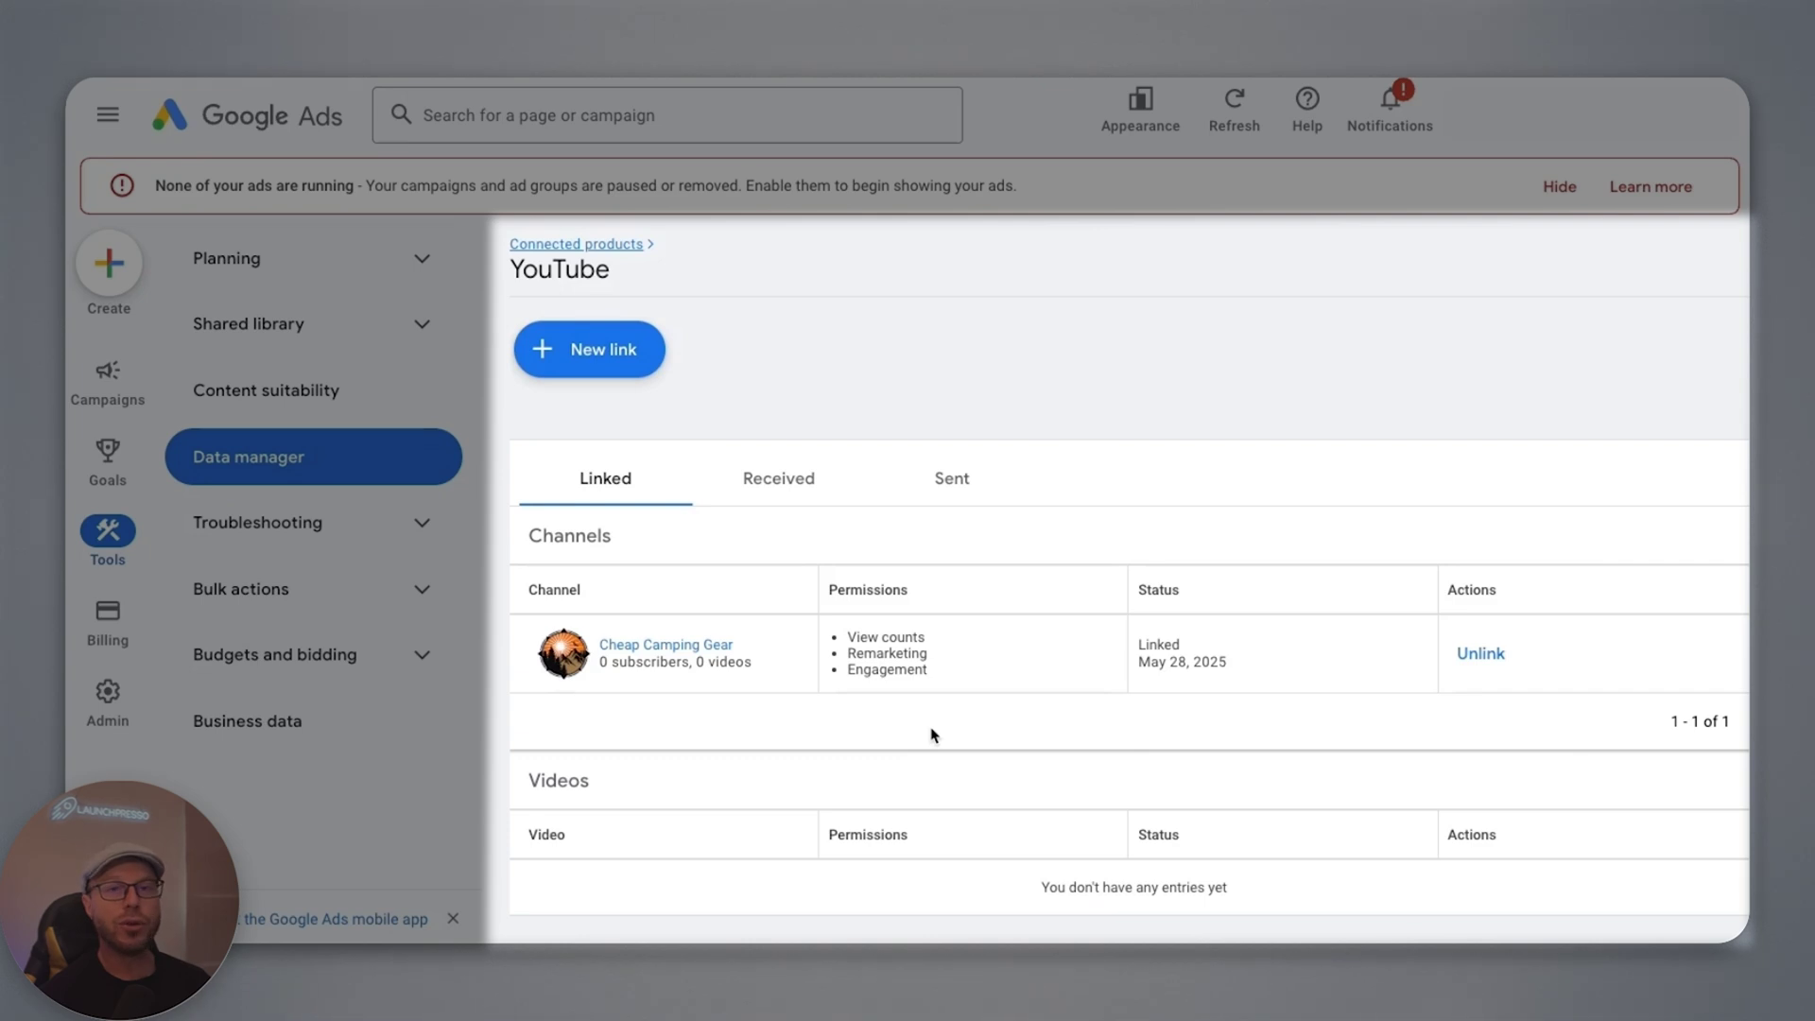
{"action": "left_click", "coordinate": [589, 349]}
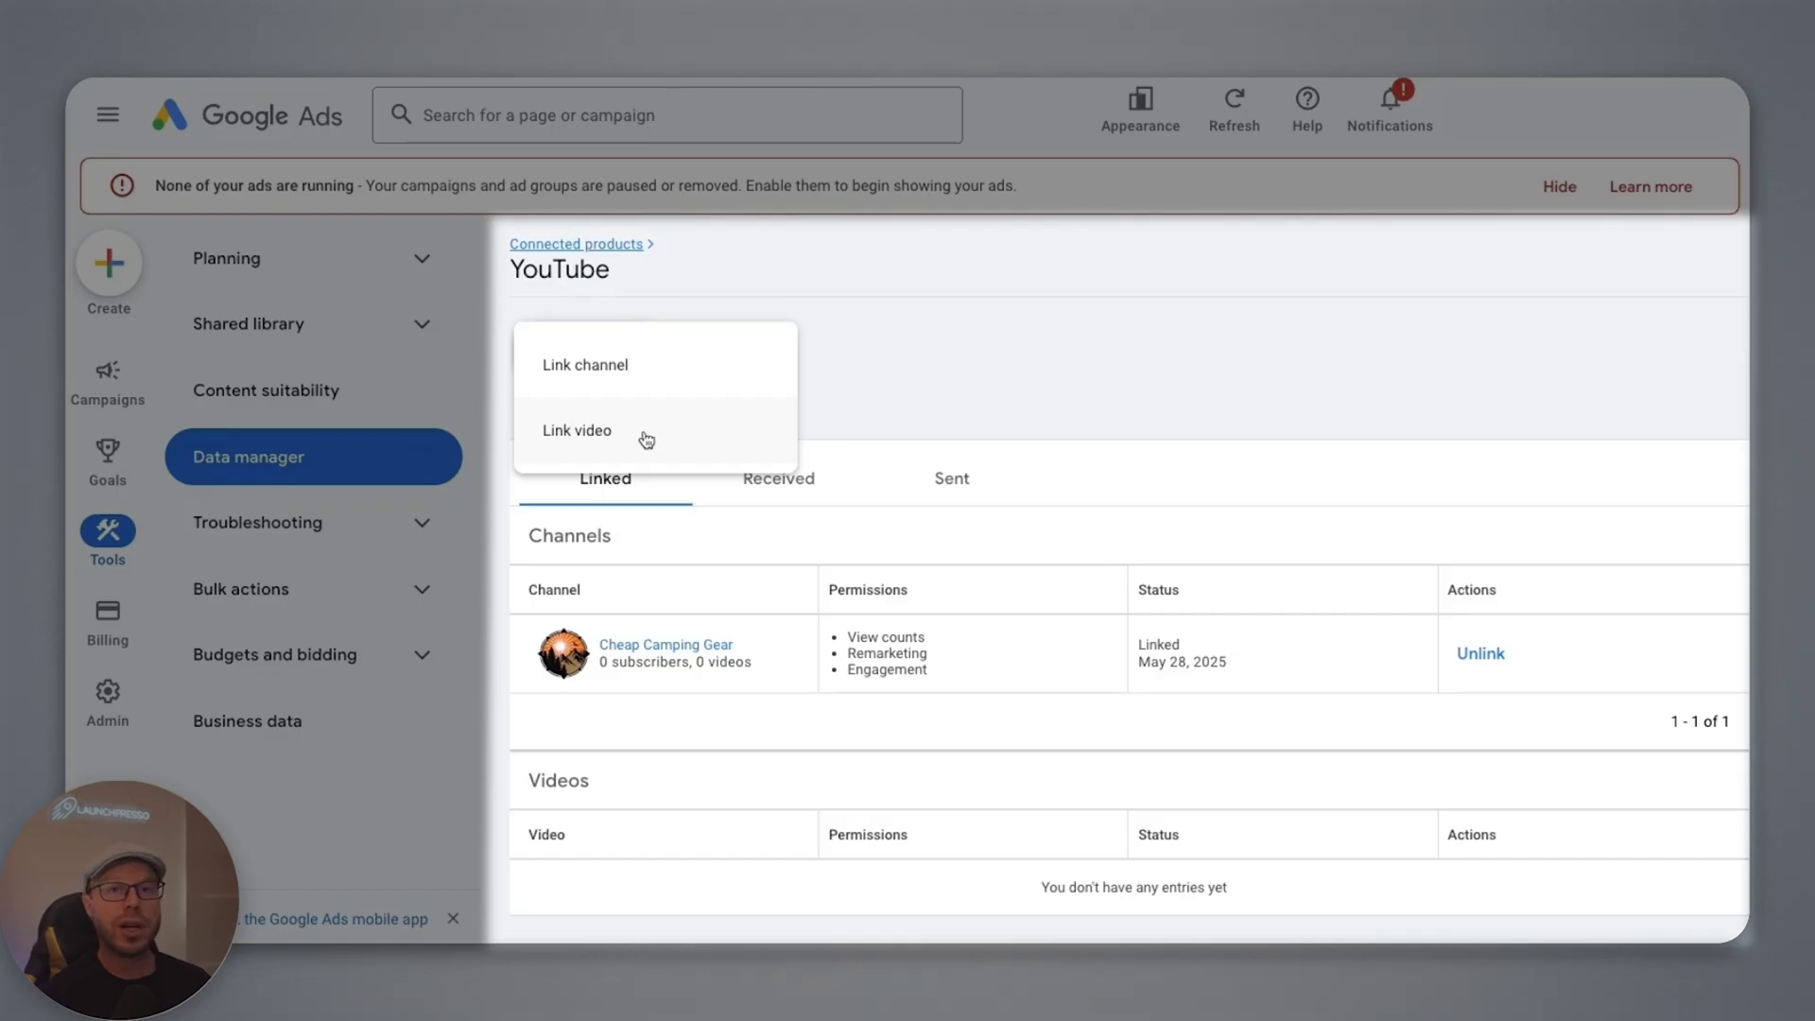
Choose to link a channel, search 'coffee geek tv', select Coffee Geek TV and continue.
{"action": "left_click", "coordinate": [619, 365]}
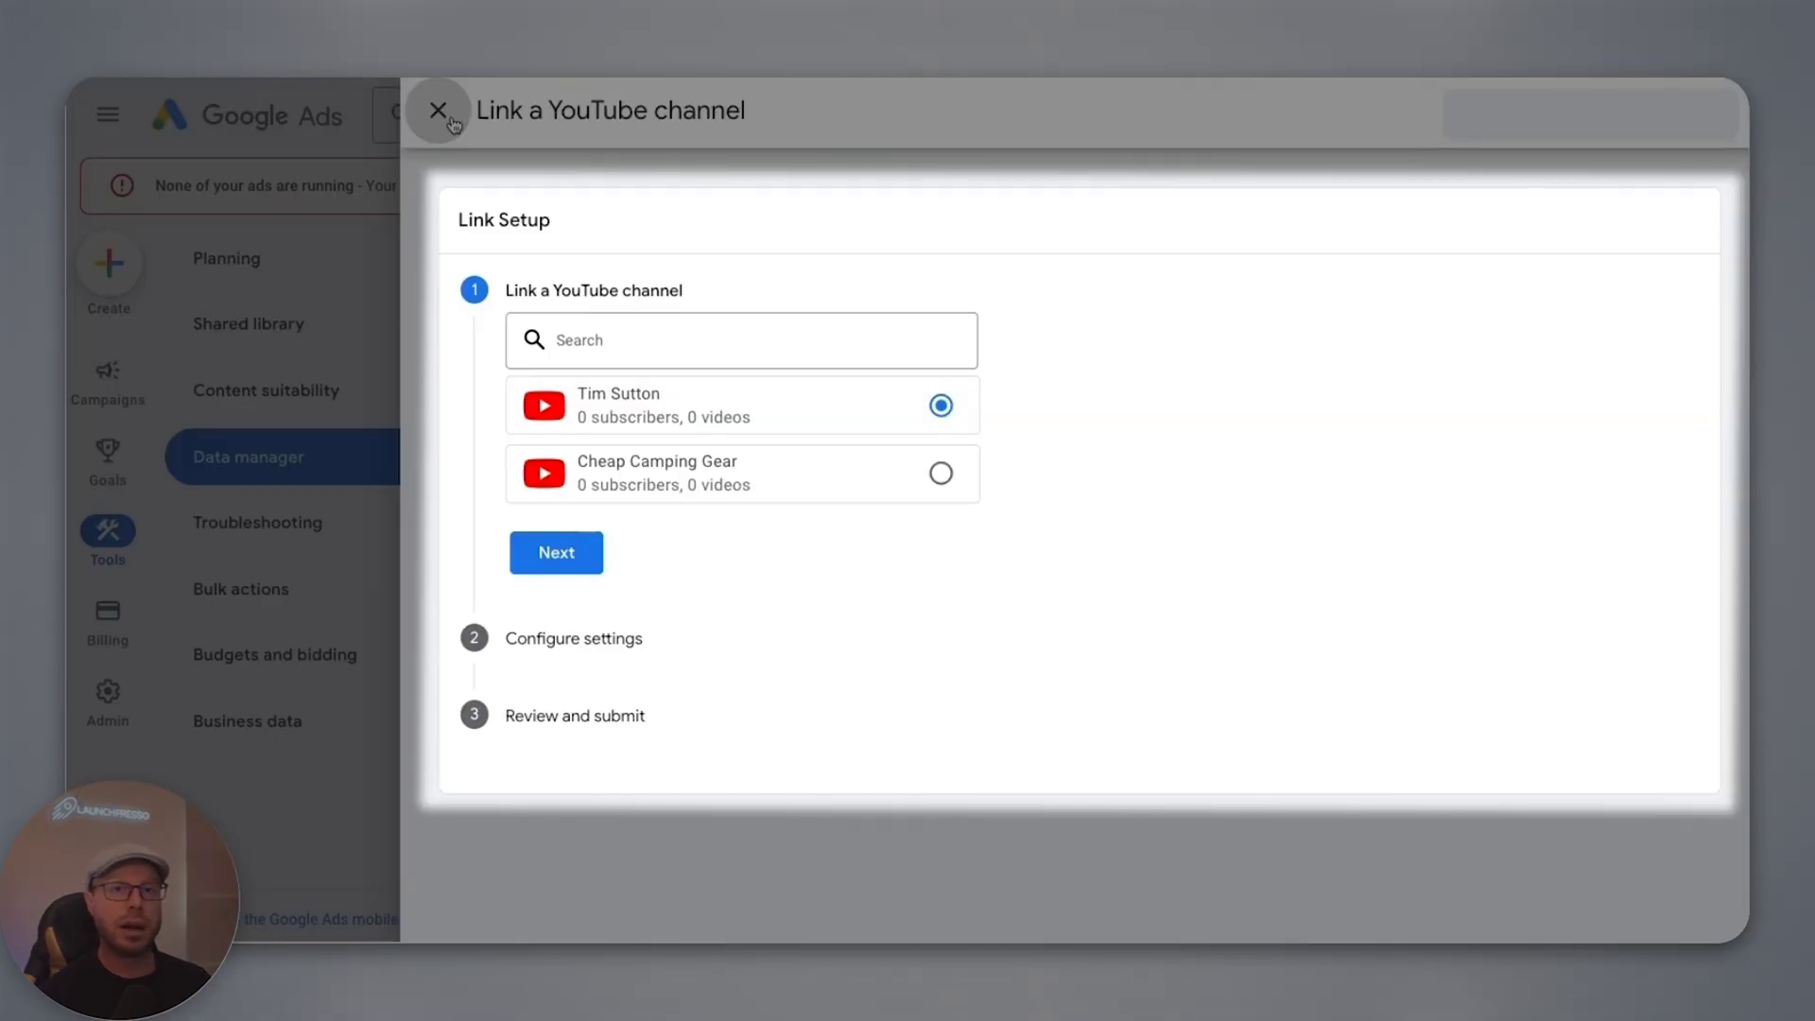
{"action": "left_click", "coordinate": [650, 324]}
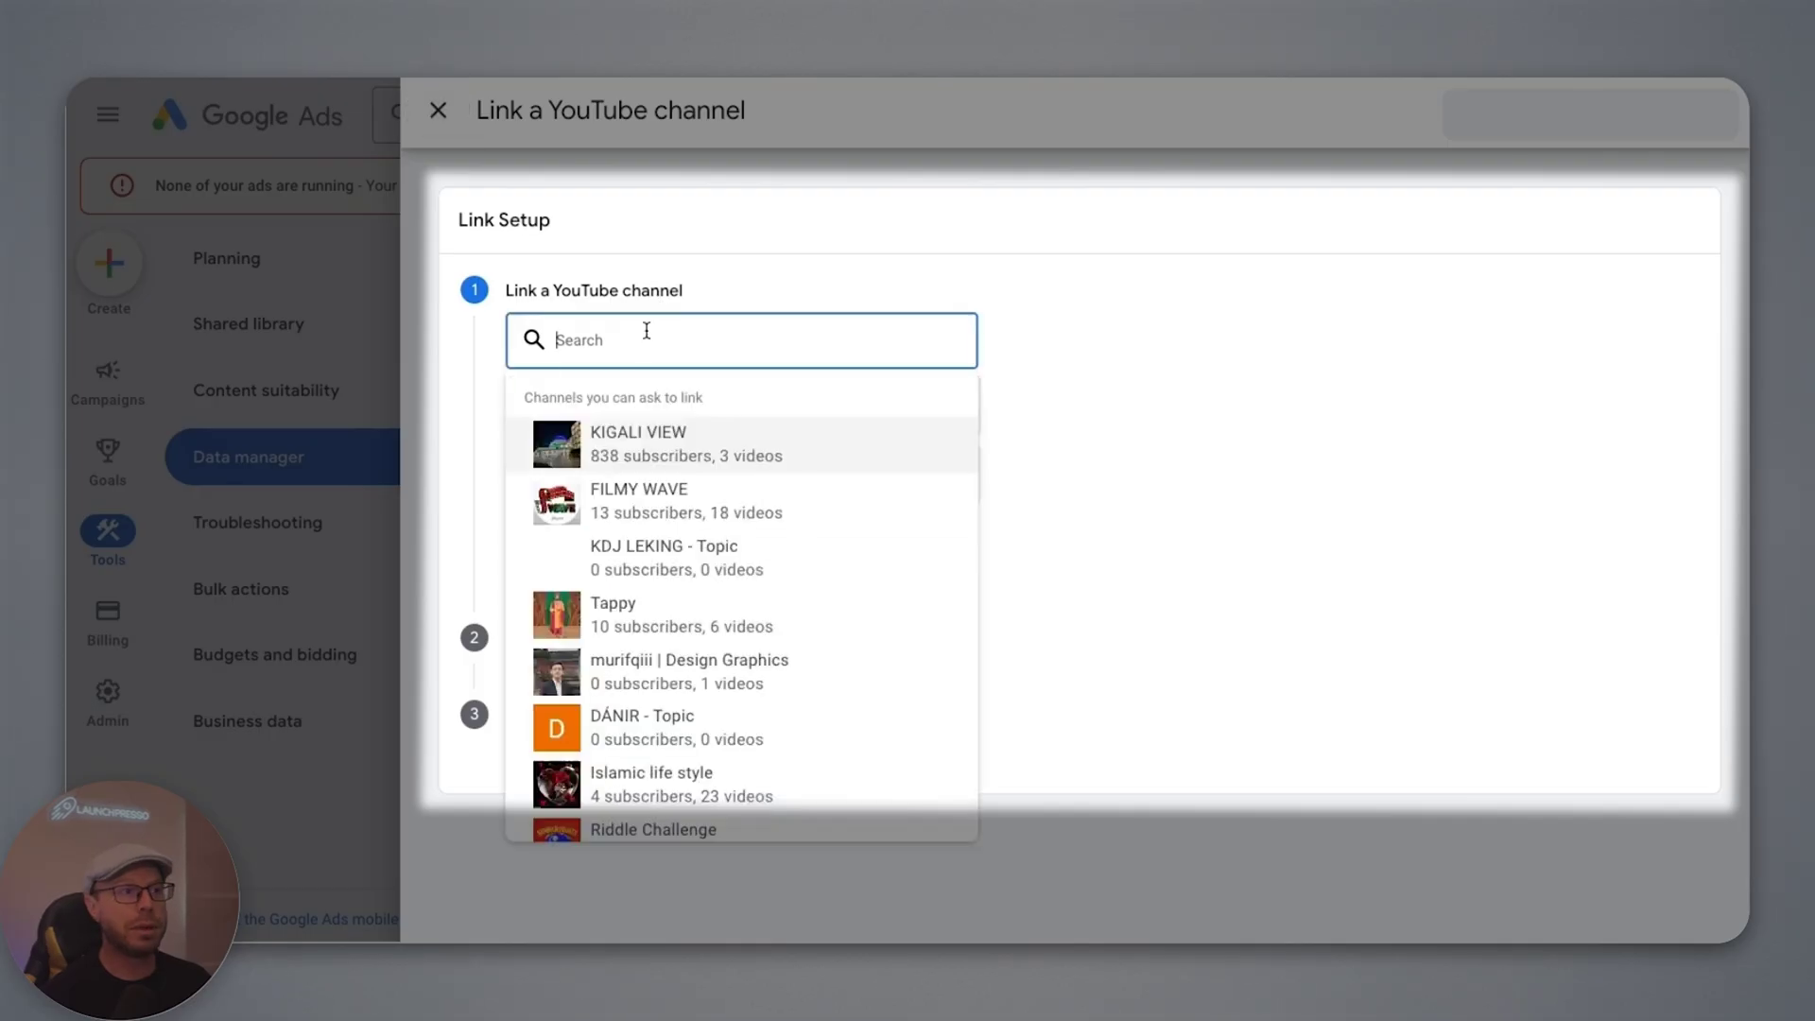
{"action": "type", "text": "coffee"}
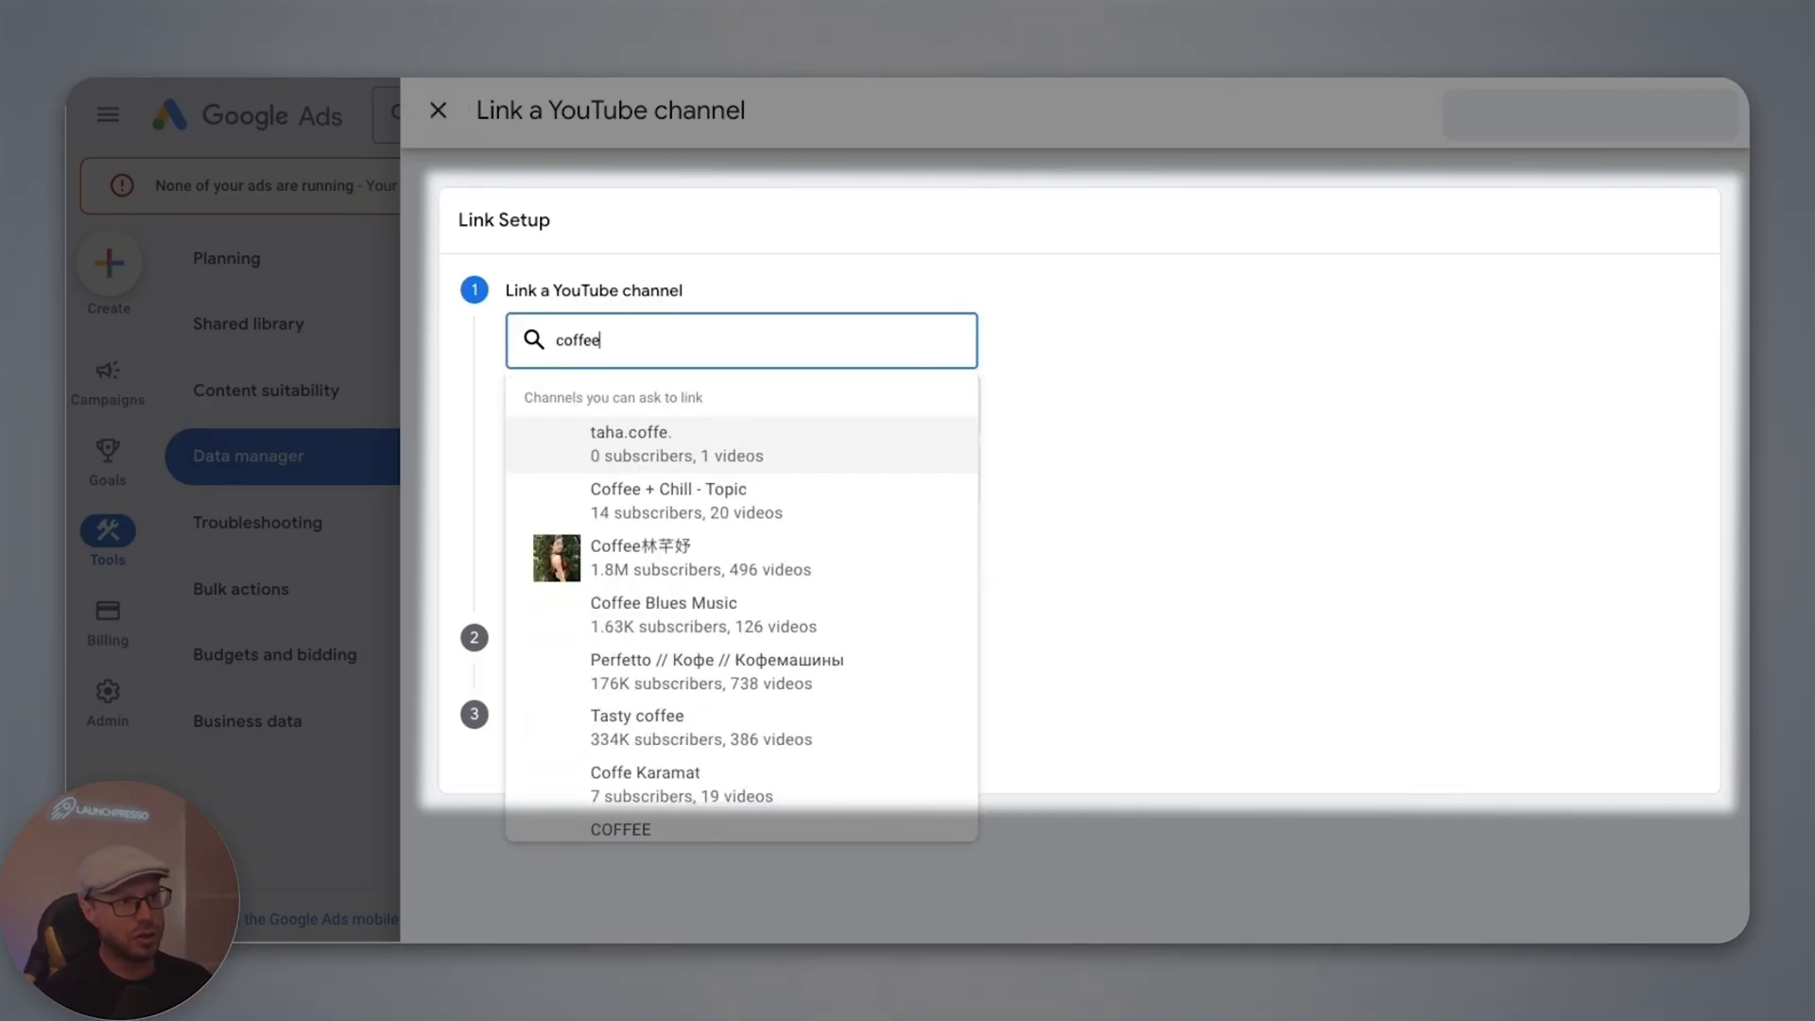
{"action": "type", "text": " geek tv"}
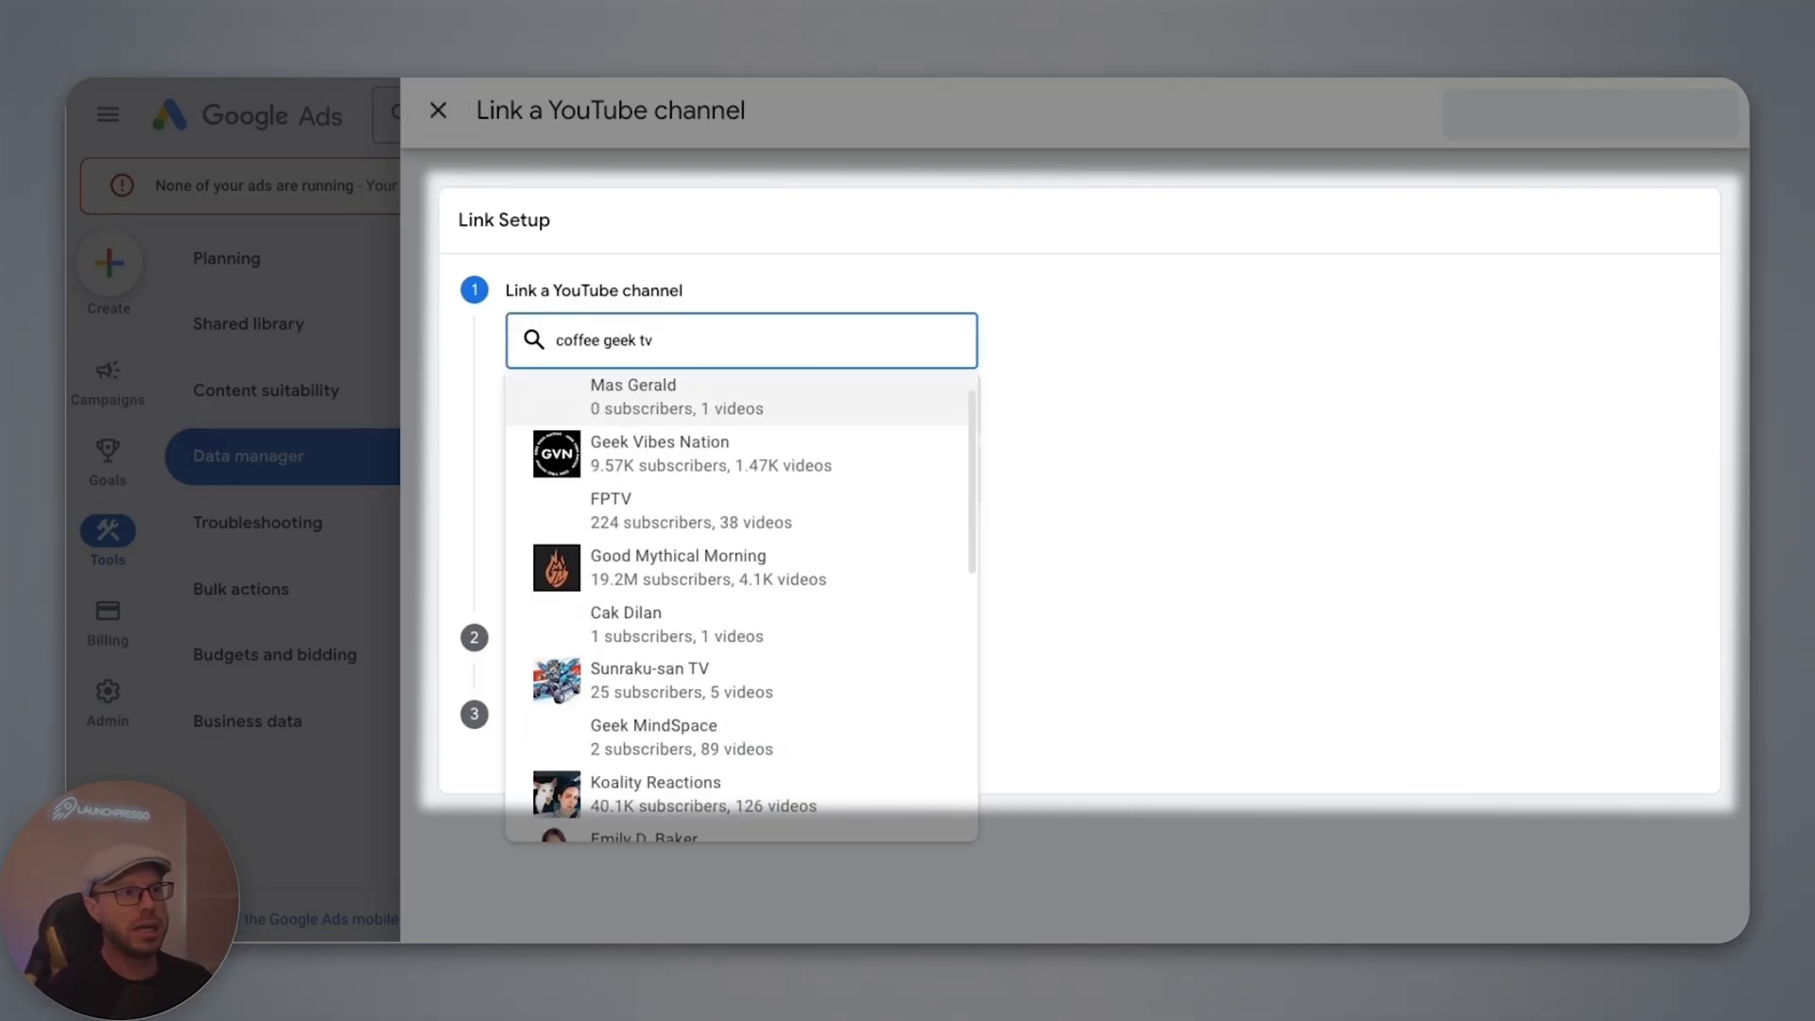
{"action": "left_click", "coordinate": [678, 442]}
{"action": "left_click", "coordinate": [566, 621]}
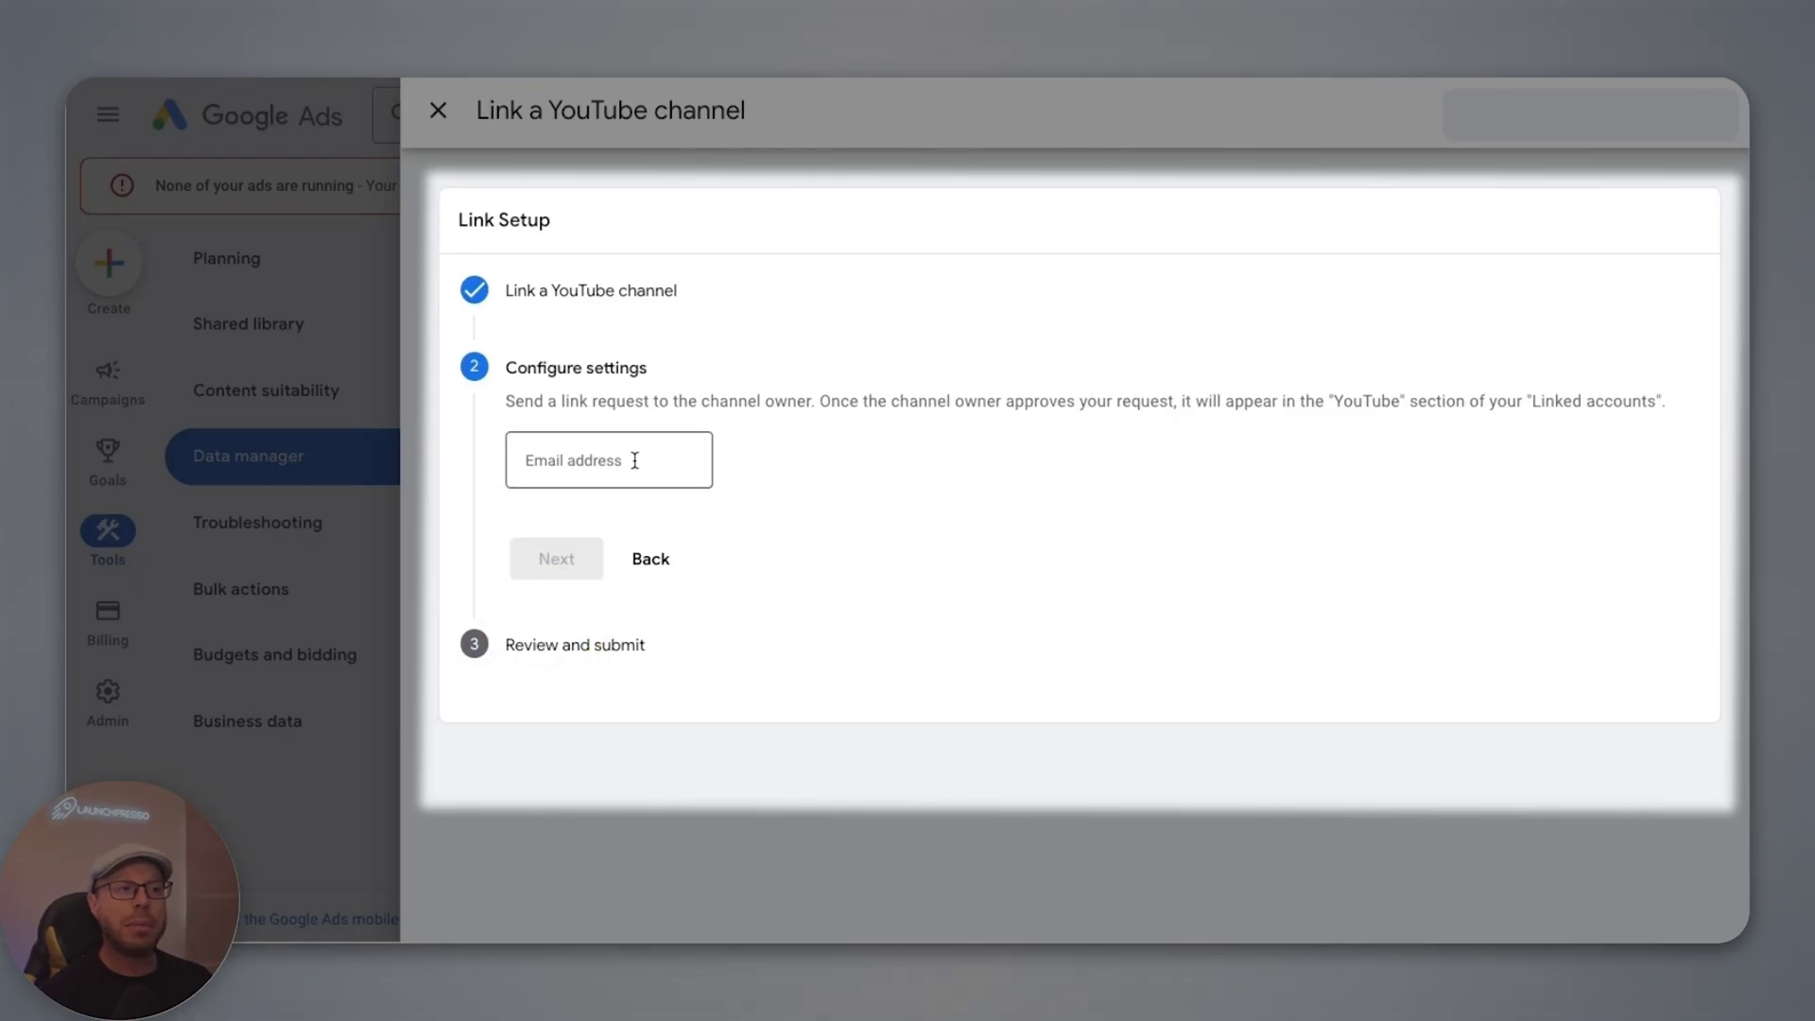
Enter 'devin' as the channel owner's email on the Configure settings step.
{"action": "left_click_drag", "start_coordinate": [507, 368], "coordinate": [655, 369]}
{"action": "left_click", "coordinate": [655, 369]}
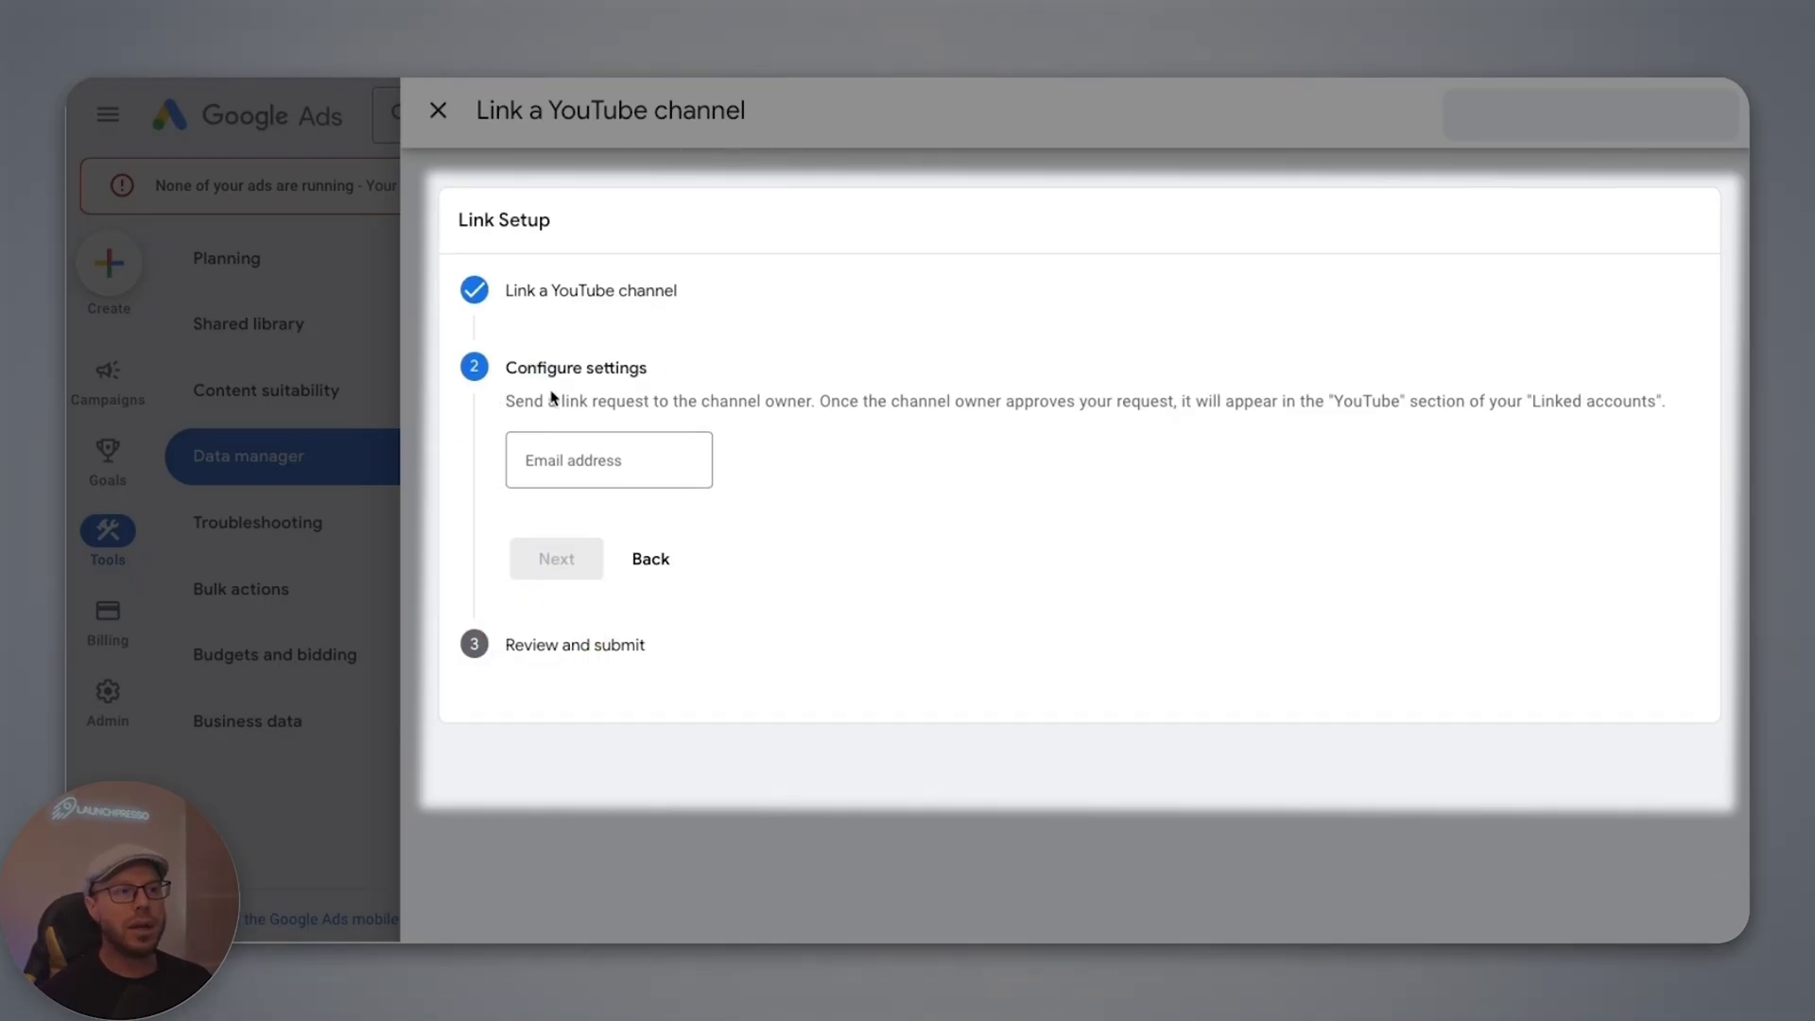
{"action": "left_click_drag", "start_coordinate": [553, 397], "coordinate": [898, 409]}
{"action": "left_click", "coordinate": [898, 408]}
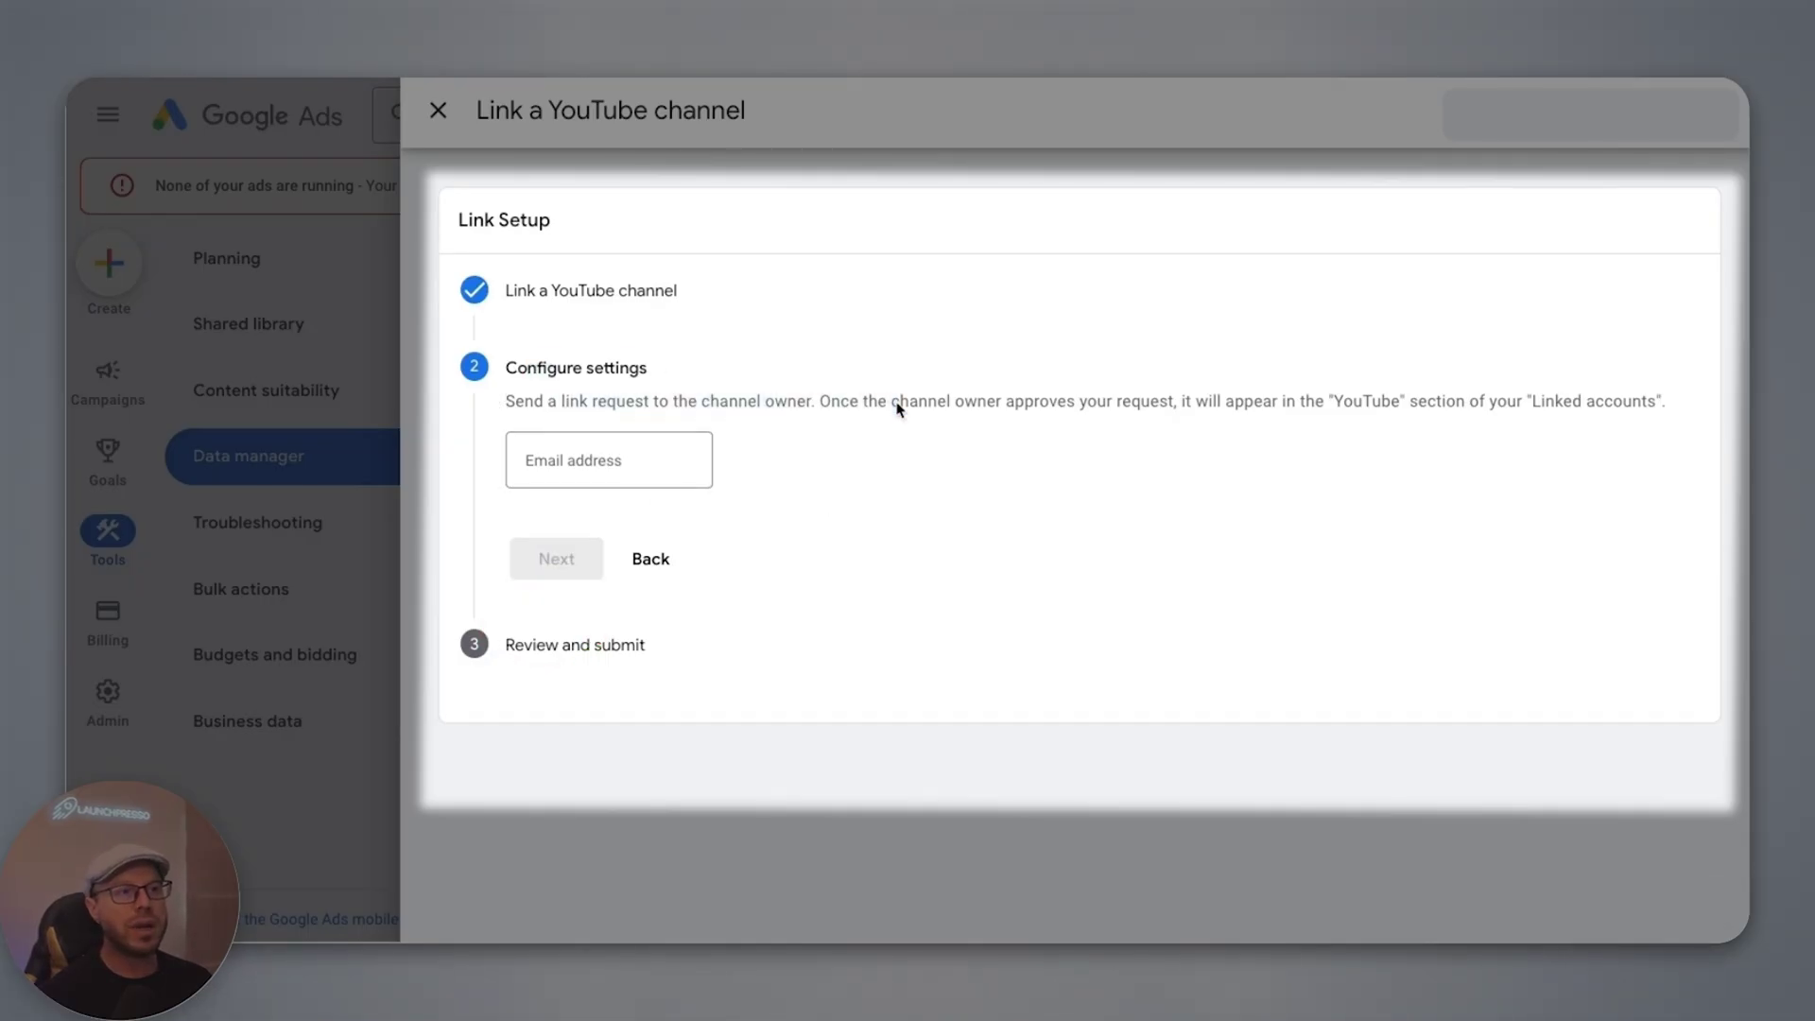
{"action": "left_click", "coordinate": [572, 459]}
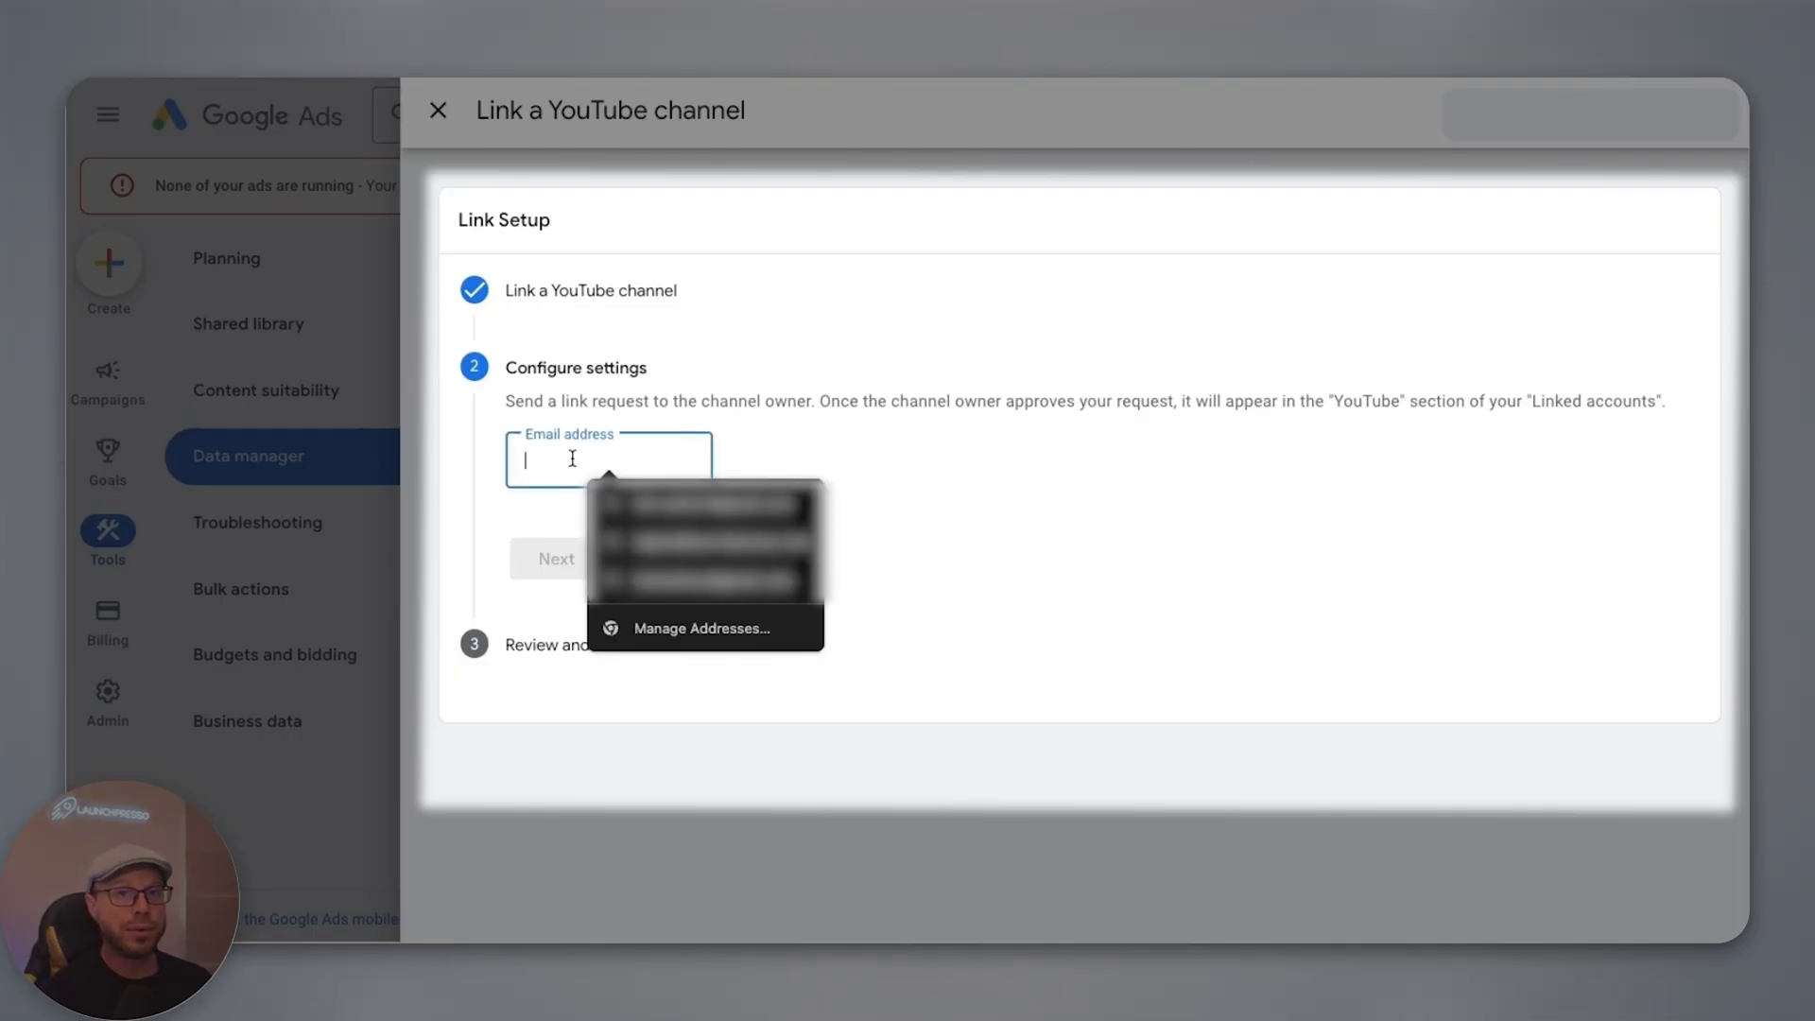
{"action": "type", "text": "devin"}
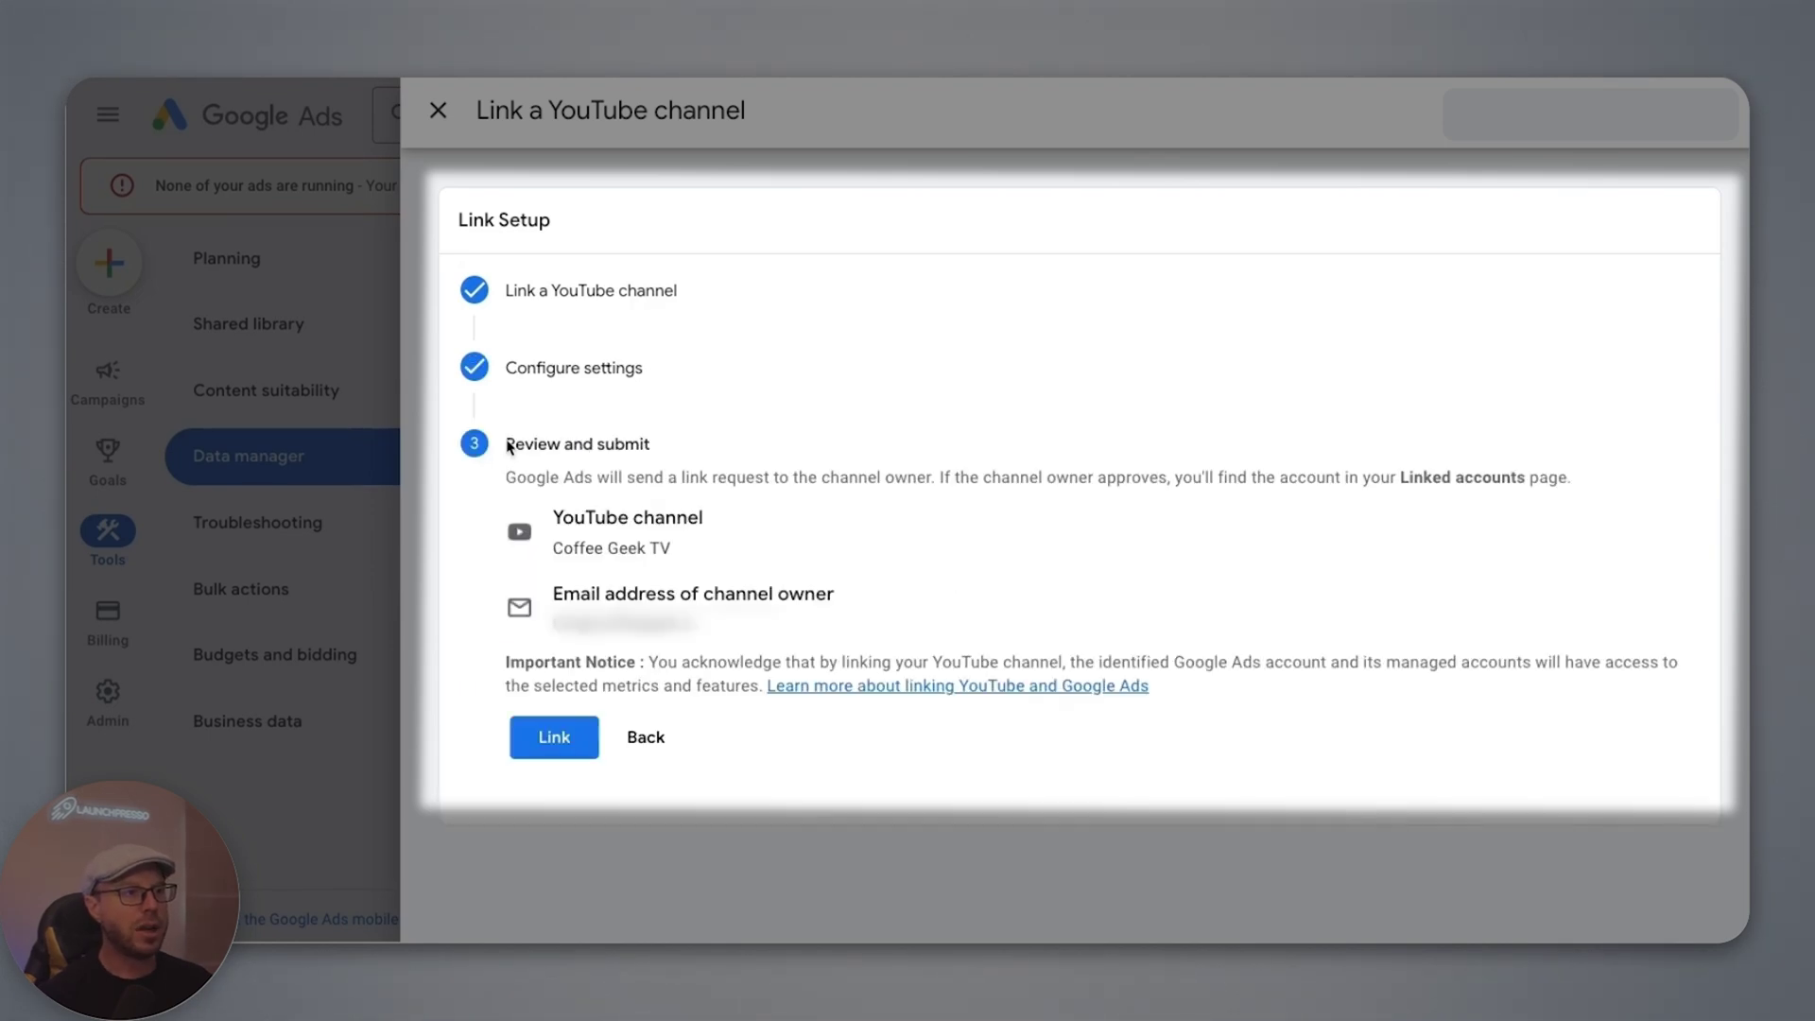
Review the Coffee Geek TV channel and owner email, then send the link request.
{"action": "left_click_drag", "start_coordinate": [507, 444], "coordinate": [659, 447]}
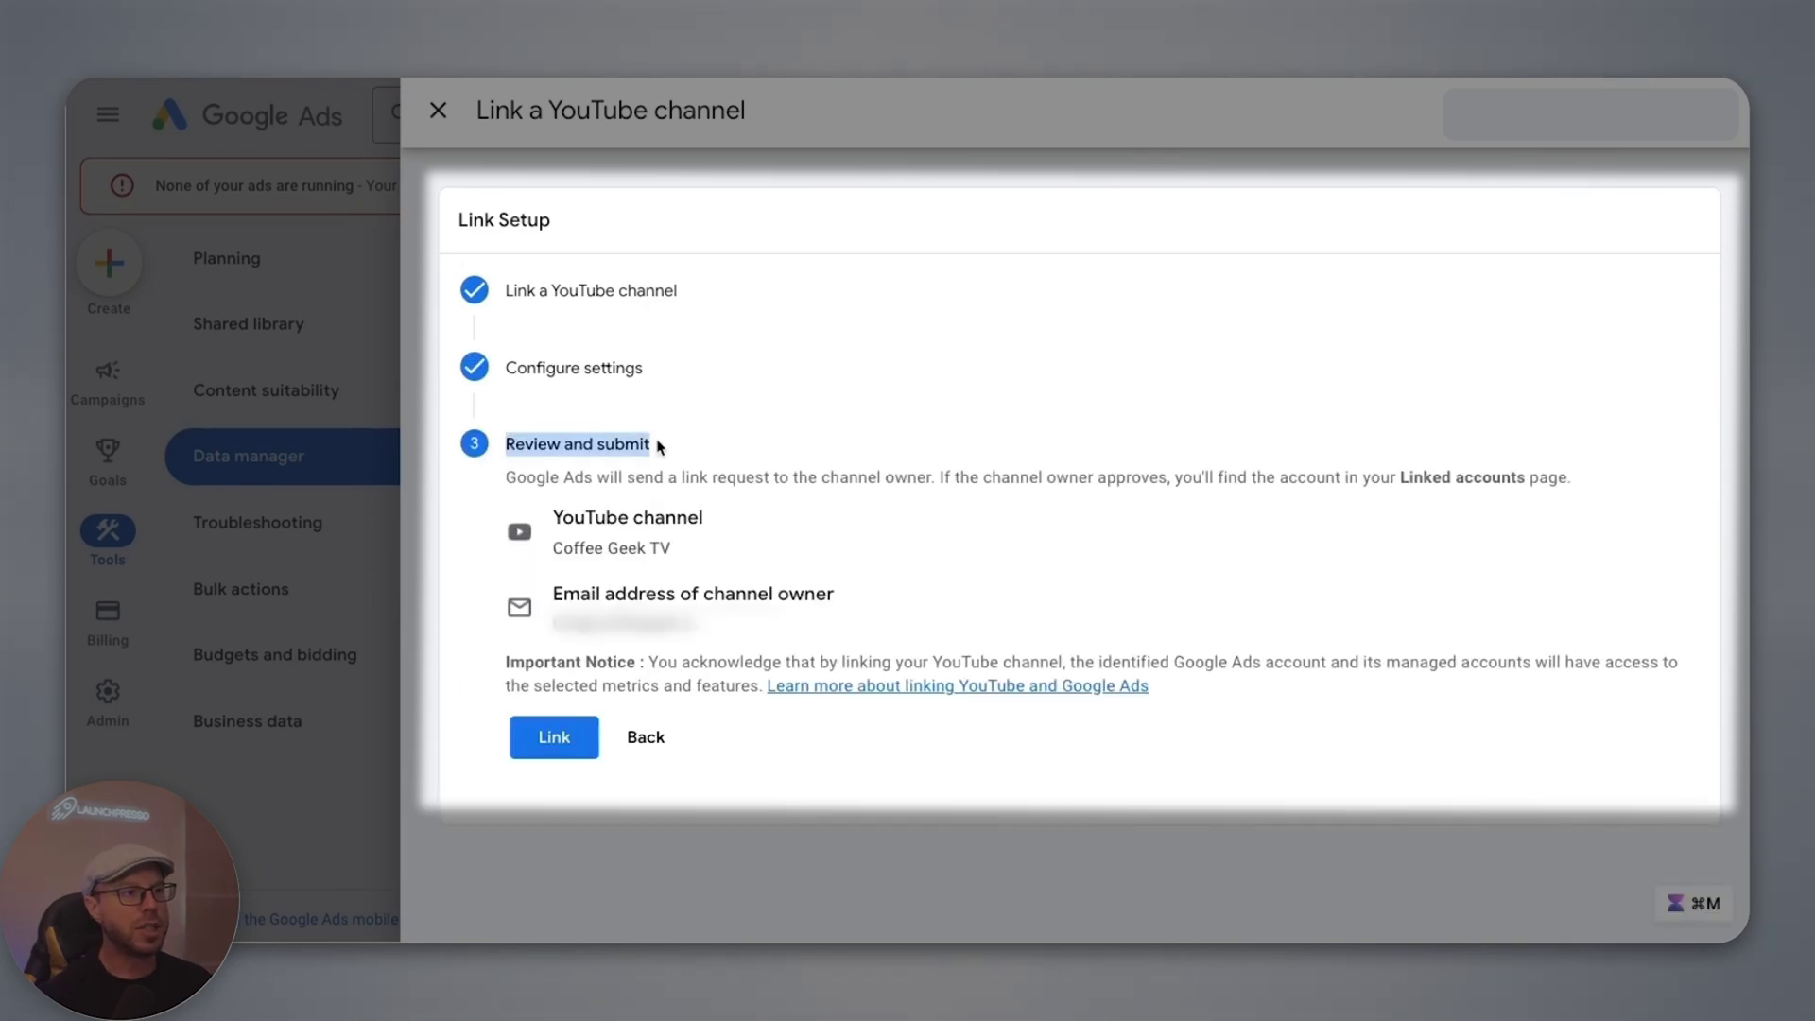
{"action": "left_click", "coordinate": [659, 447]}
{"action": "left_click_drag", "start_coordinate": [541, 519], "coordinate": [648, 546]}
{"action": "left_click", "coordinate": [610, 602]}
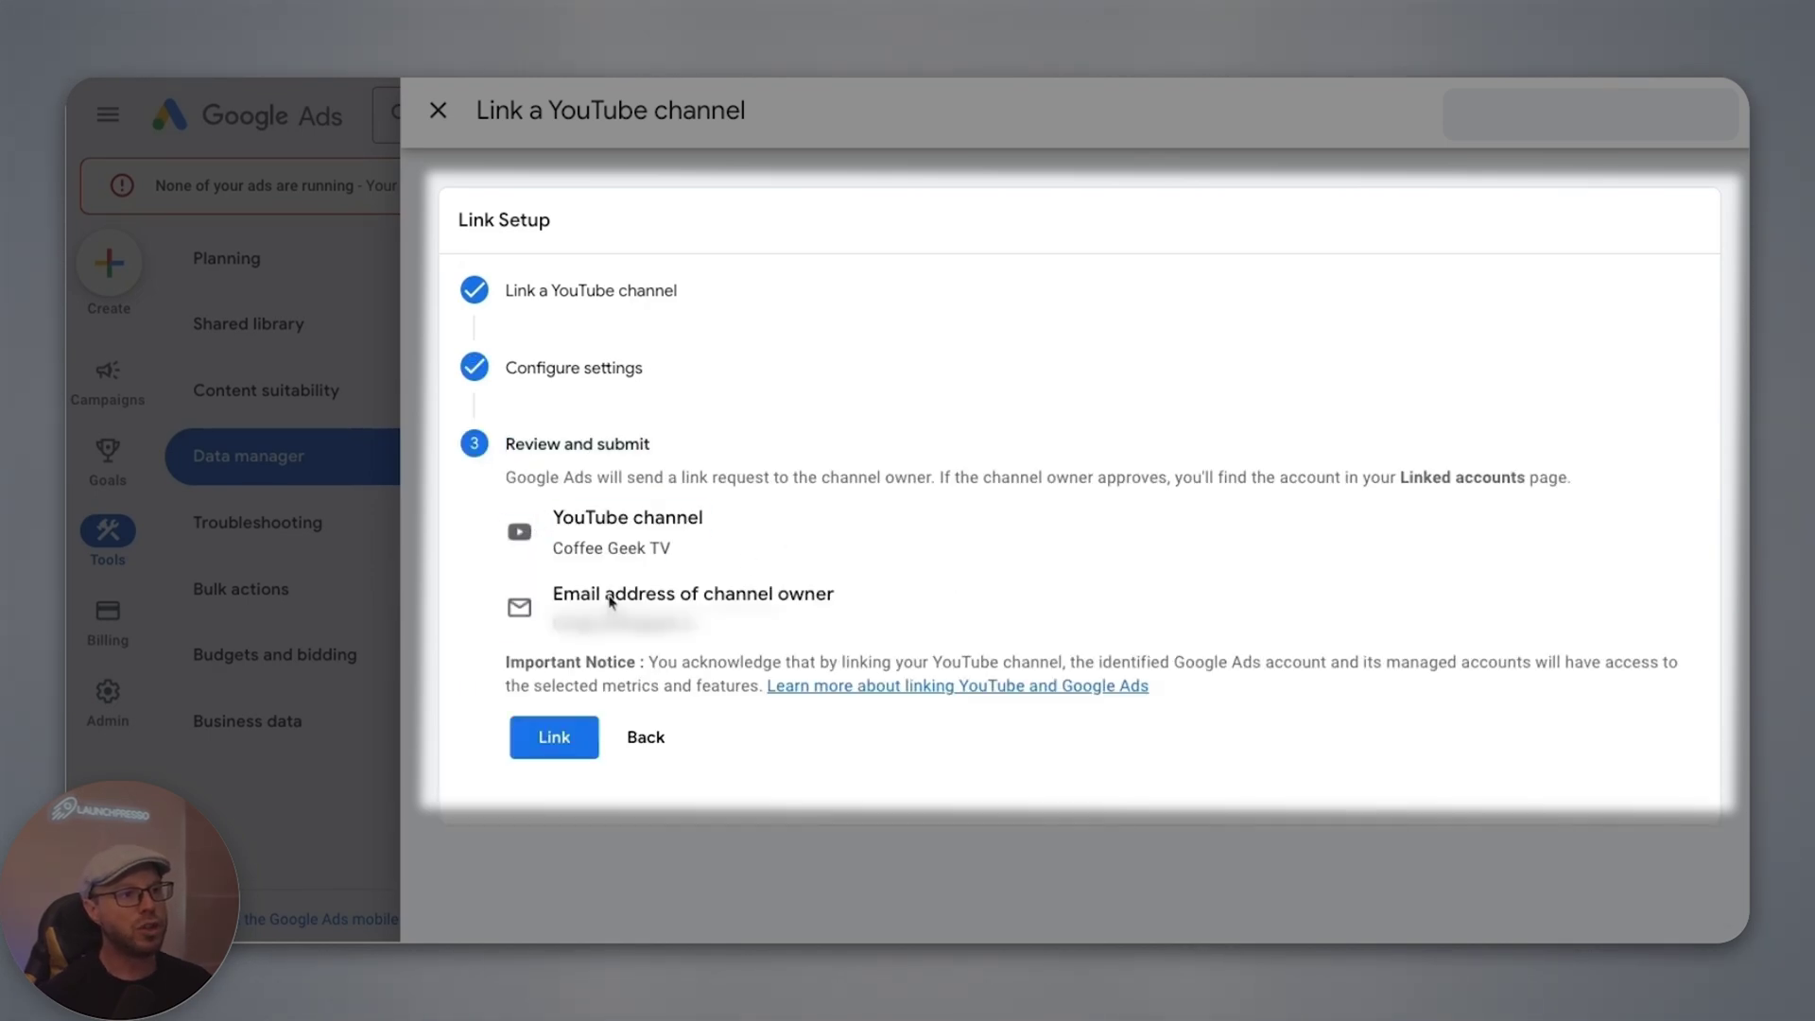
{"action": "left_click_drag", "start_coordinate": [555, 593], "coordinate": [778, 620]}
{"action": "left_click", "coordinate": [778, 619]}
{"action": "left_click", "coordinate": [554, 739]}
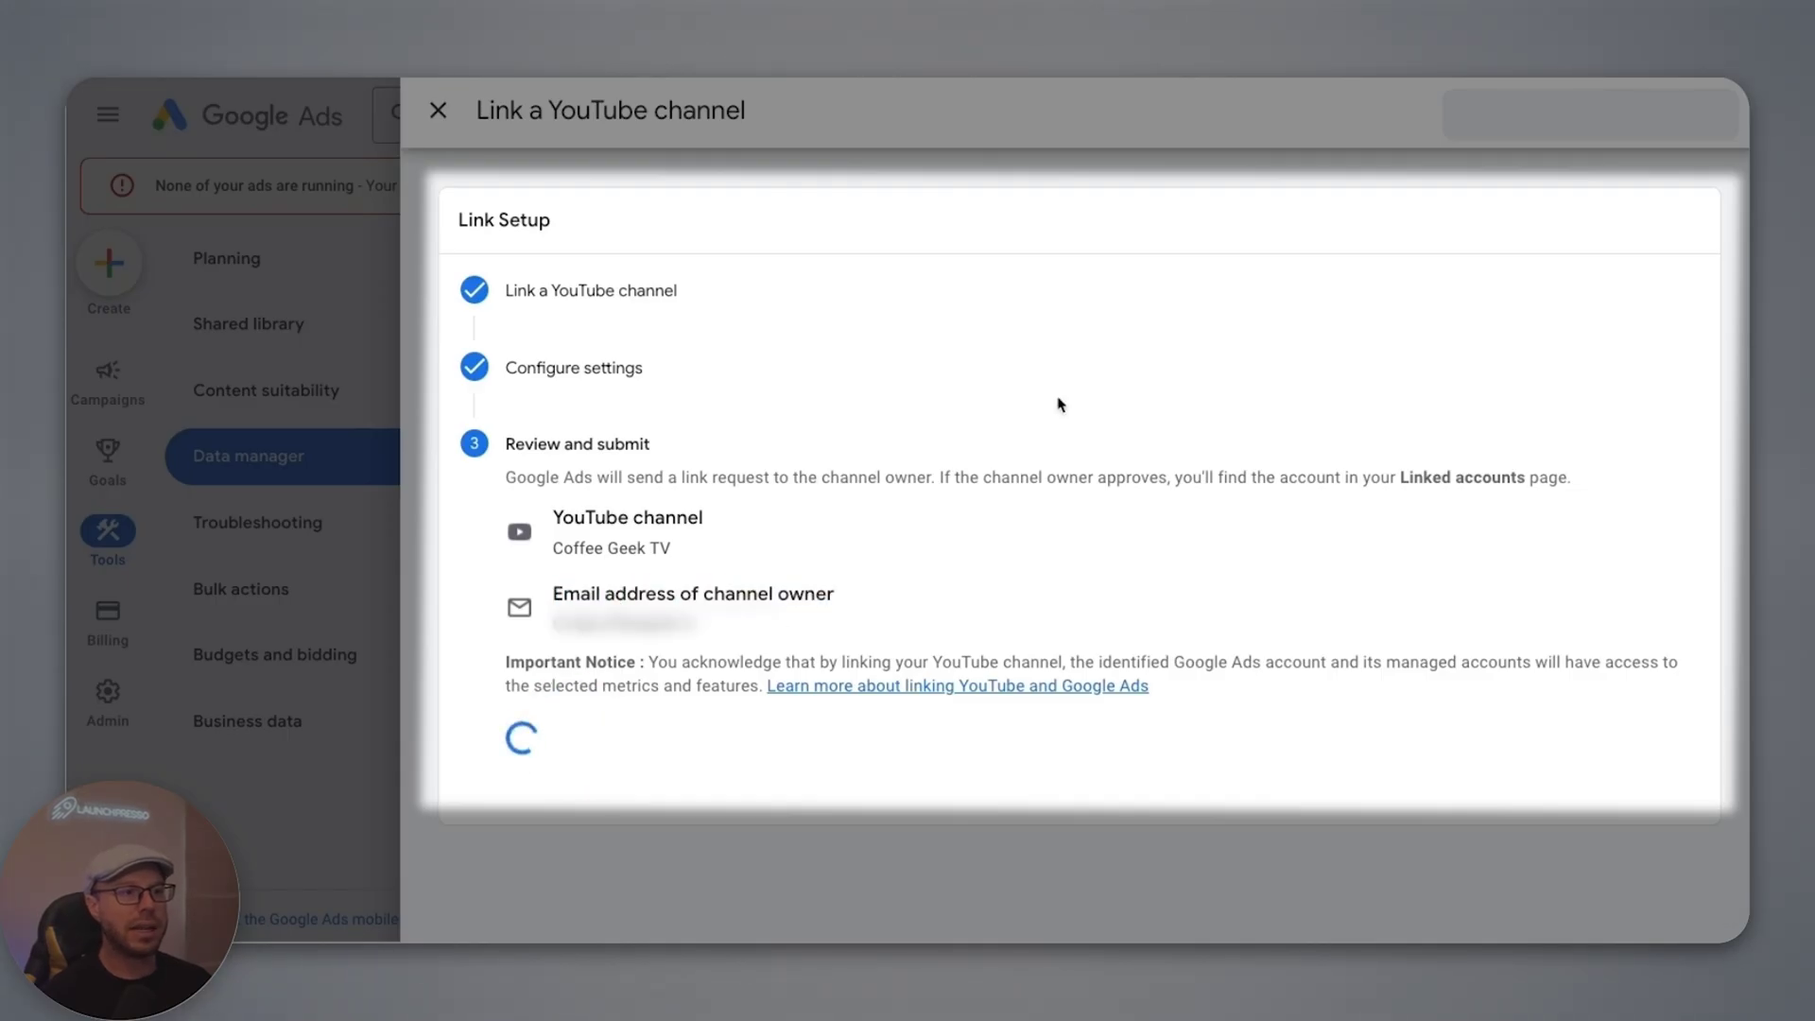